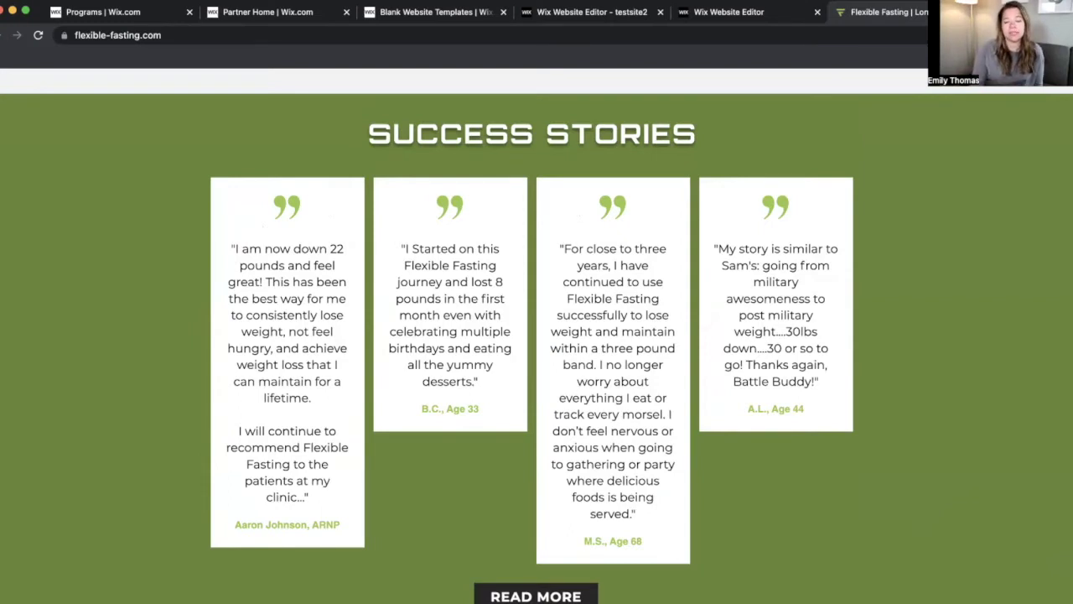
Step: Switch to the testsite2 page in the Wix editor and delete the "style is everything" text from the gray strip
click(637, 18)
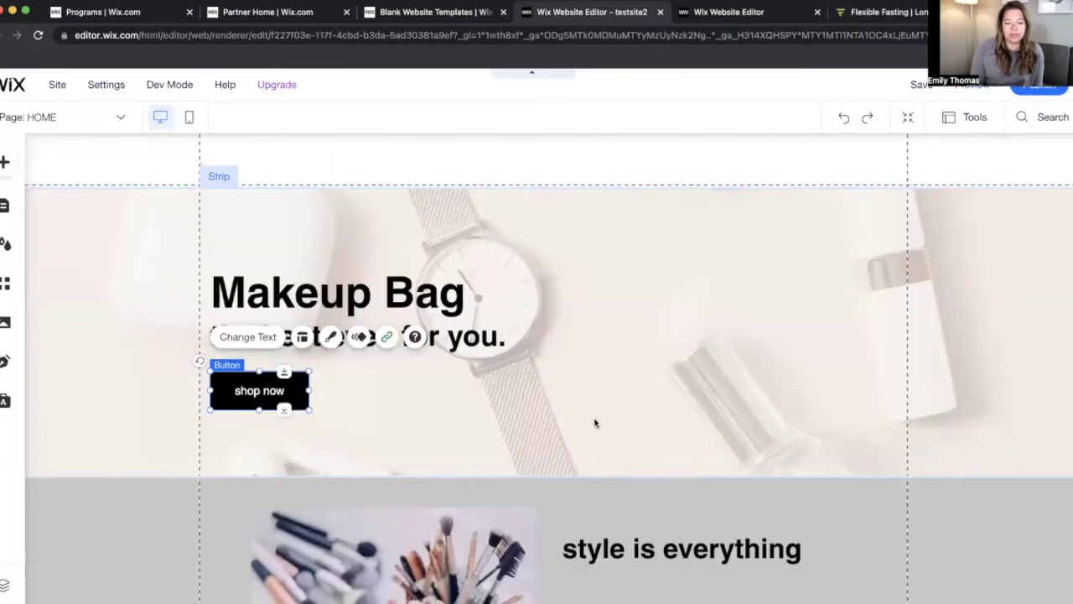
scroll(594, 419, down, 8)
scroll(283, 249, up, 3)
scroll(280, 249, down, 3)
scroll(165, 179, up, 5)
scroll(164, 179, up, 1)
click(671, 356)
key(Delete)
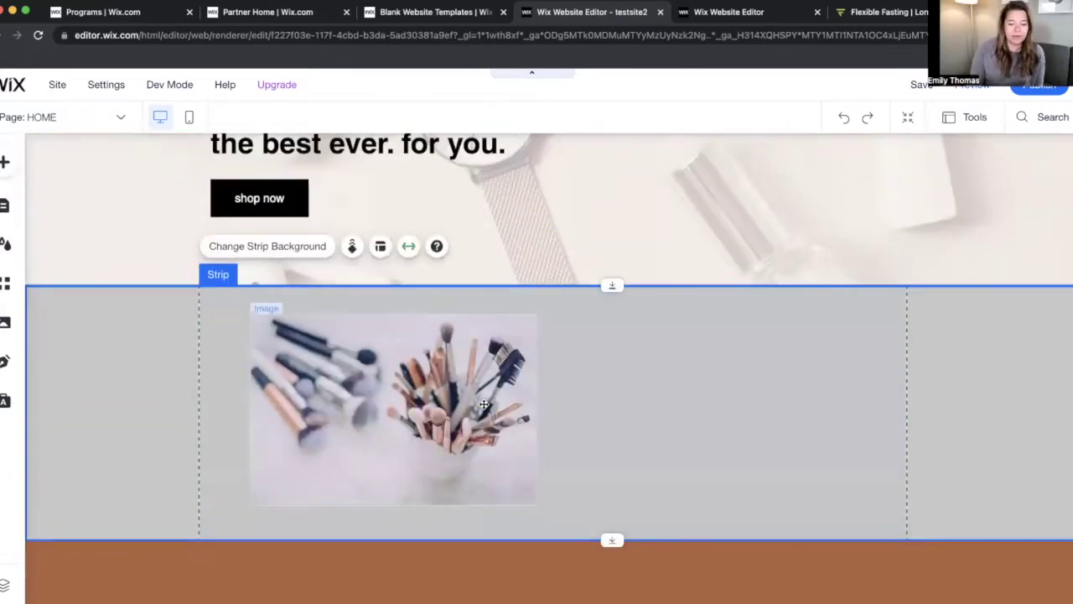
Step: Delete the makeup brushes image from the gray strip and make the strip slightly taller
click(483, 405)
key(Delete)
drag(612, 540, 613, 567)
scroll(622, 494, down, 1)
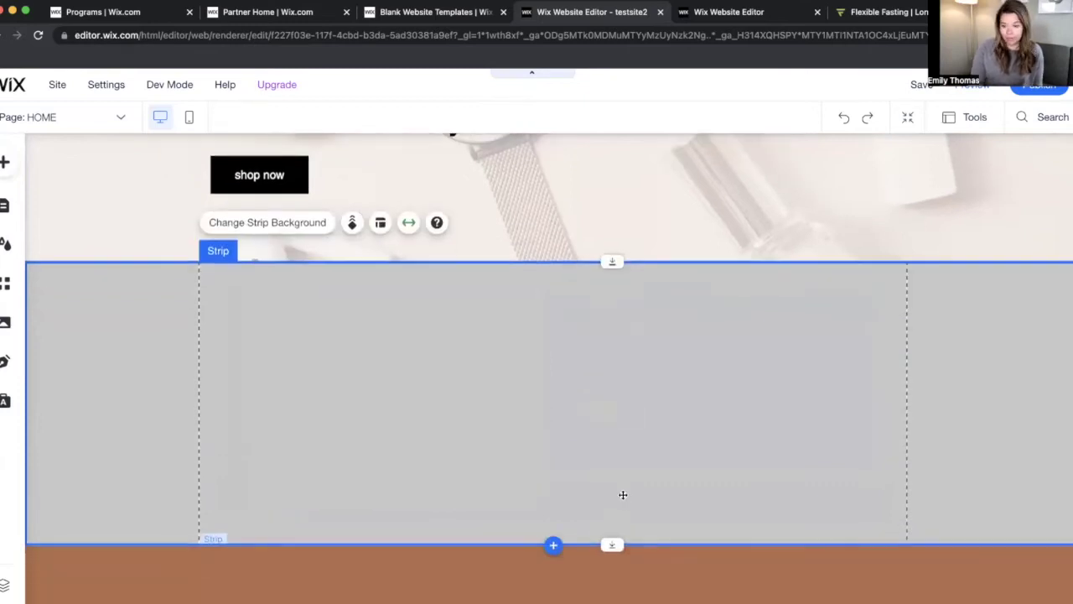
Step: Add the four-person repeater with circular portraits, names and job titles to the empty gray strip
click(9, 161)
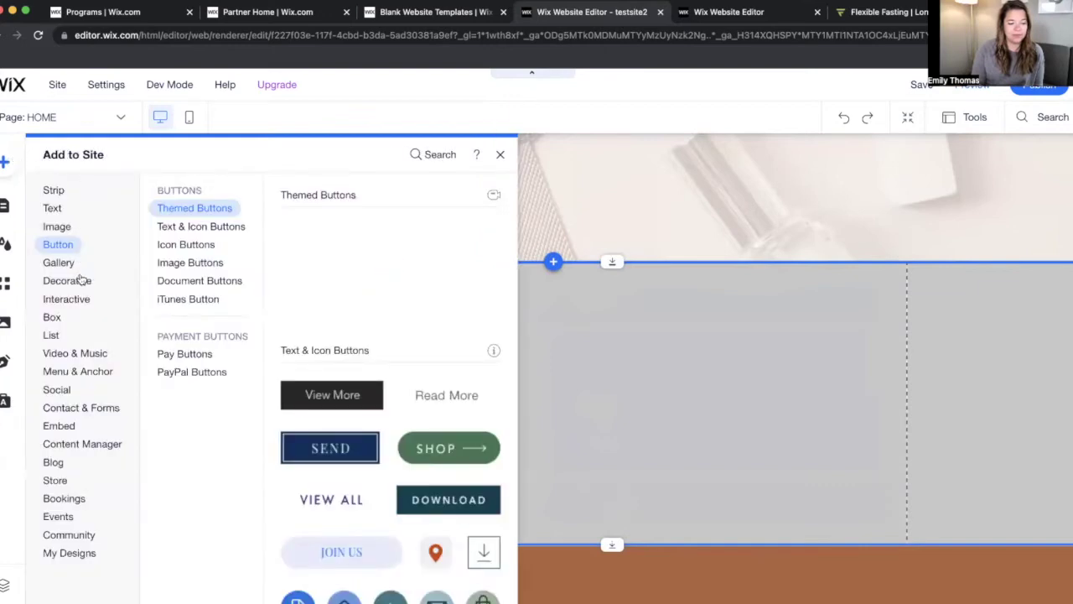
click(84, 372)
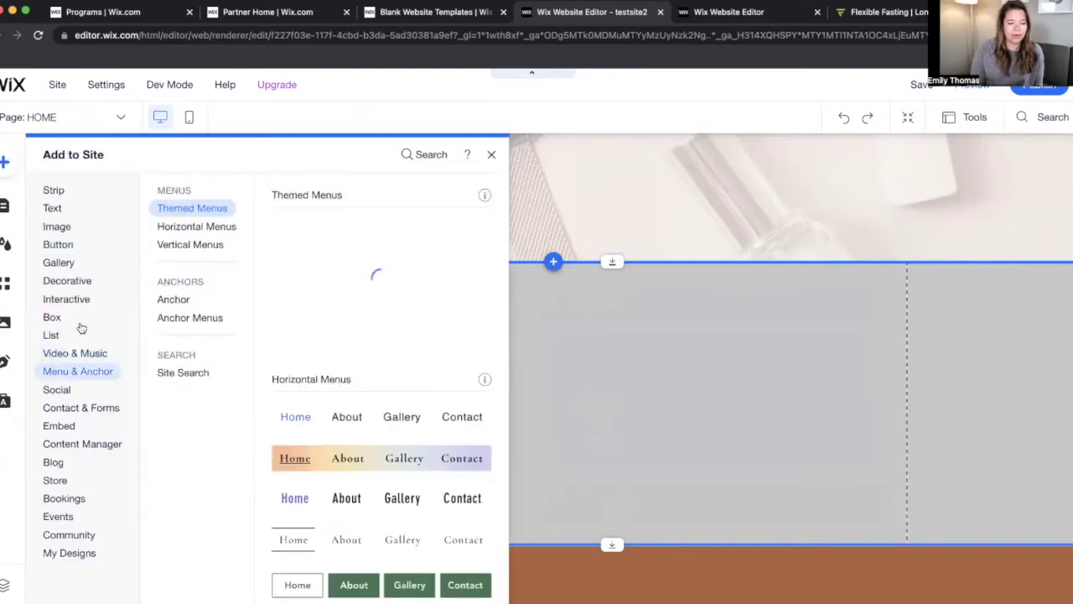
click(49, 336)
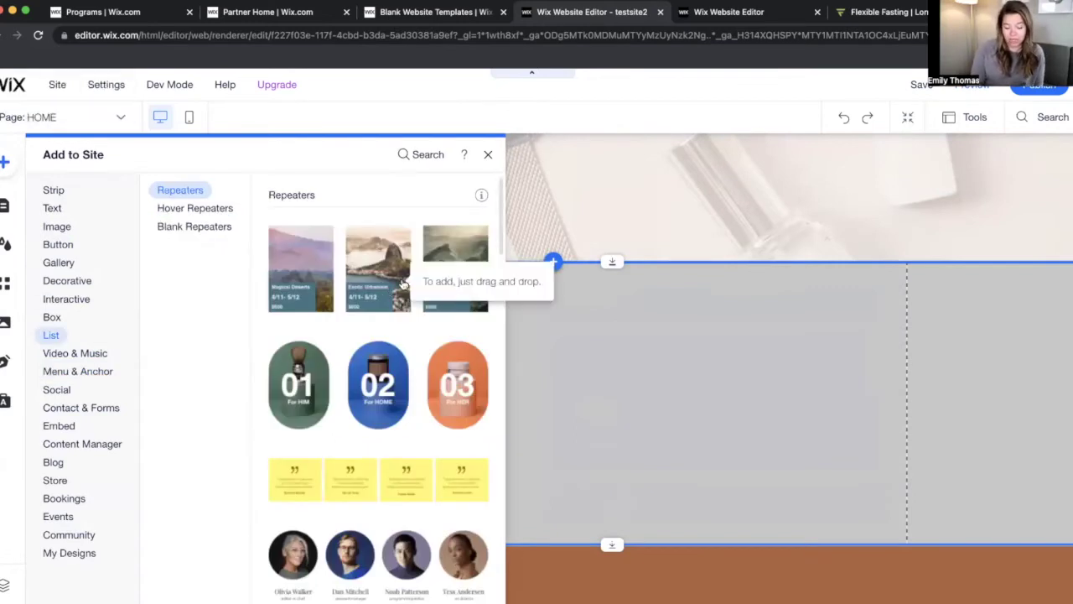
scroll(404, 285, down, 4)
scroll(404, 285, down, 13)
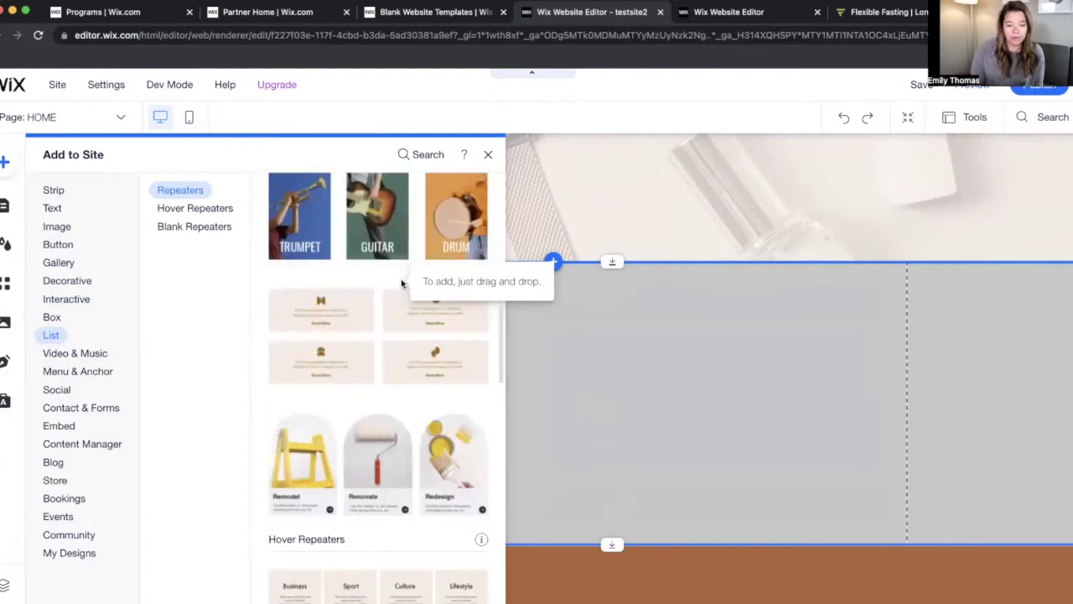
scroll(392, 409, down, 6)
scroll(392, 414, down, 6)
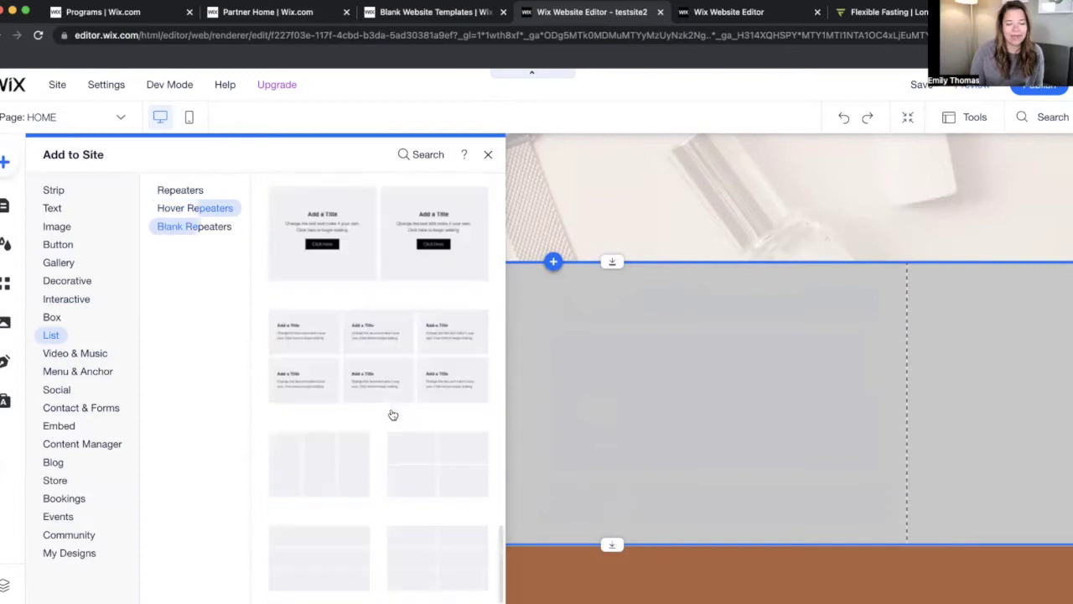
scroll(414, 279, up, 20)
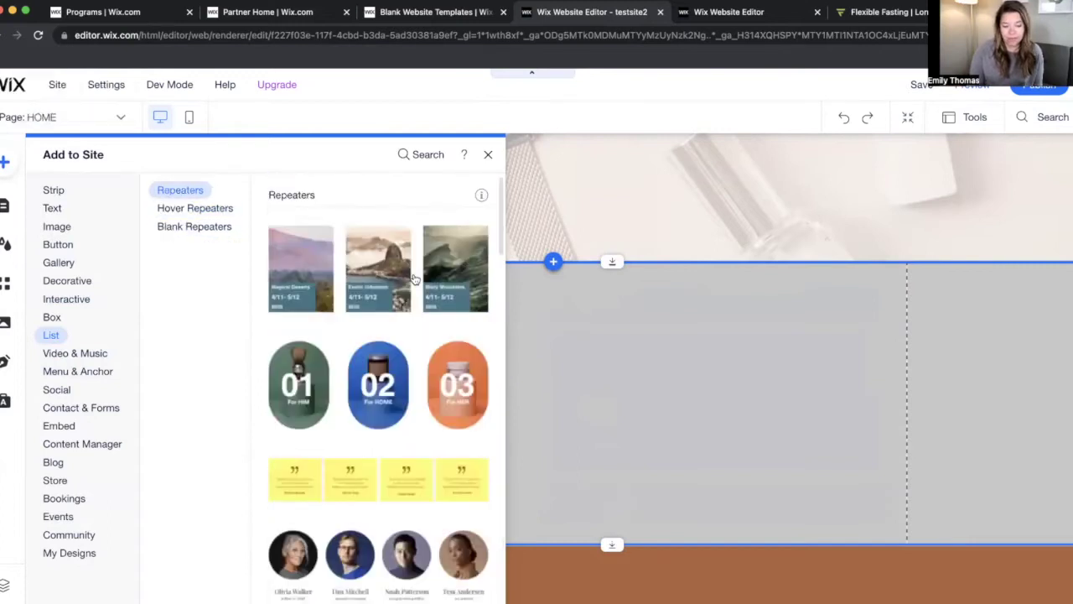
scroll(415, 279, down, 3)
scroll(414, 279, down, 1)
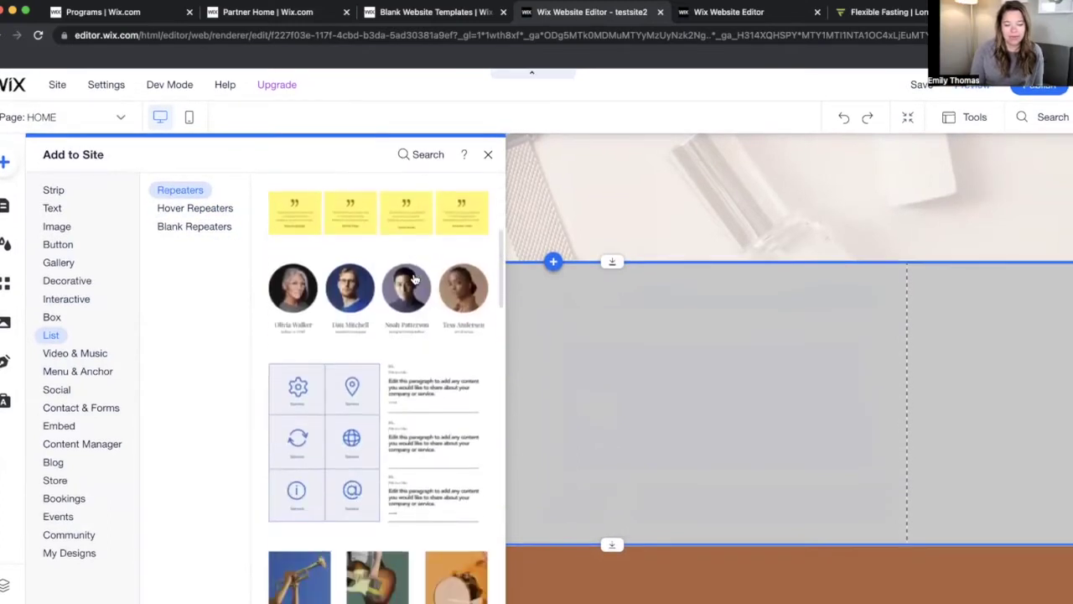
drag(392, 287, 593, 343)
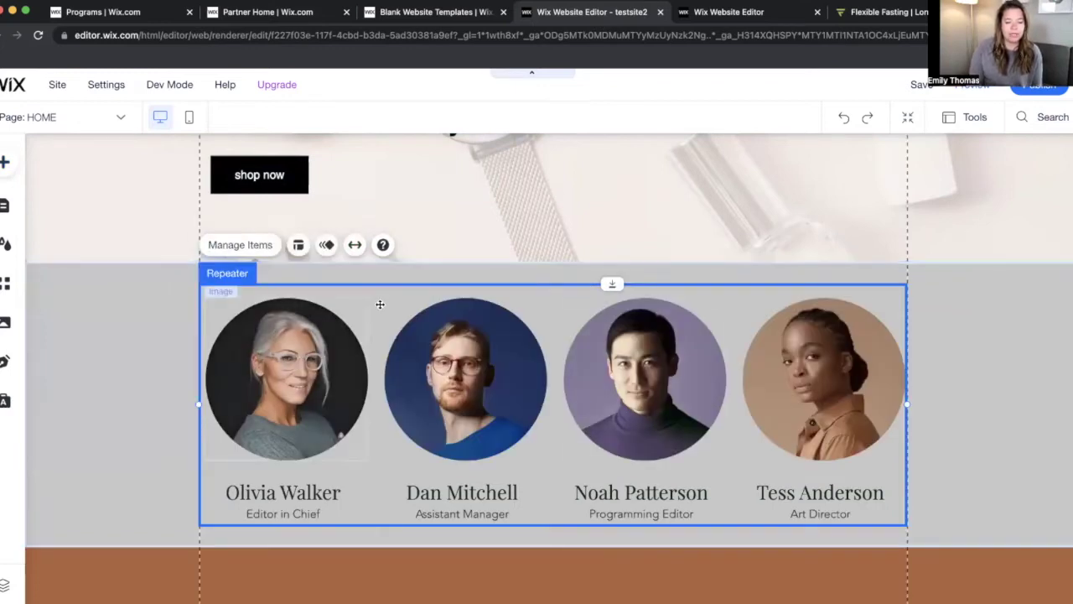
click(376, 304)
click(307, 297)
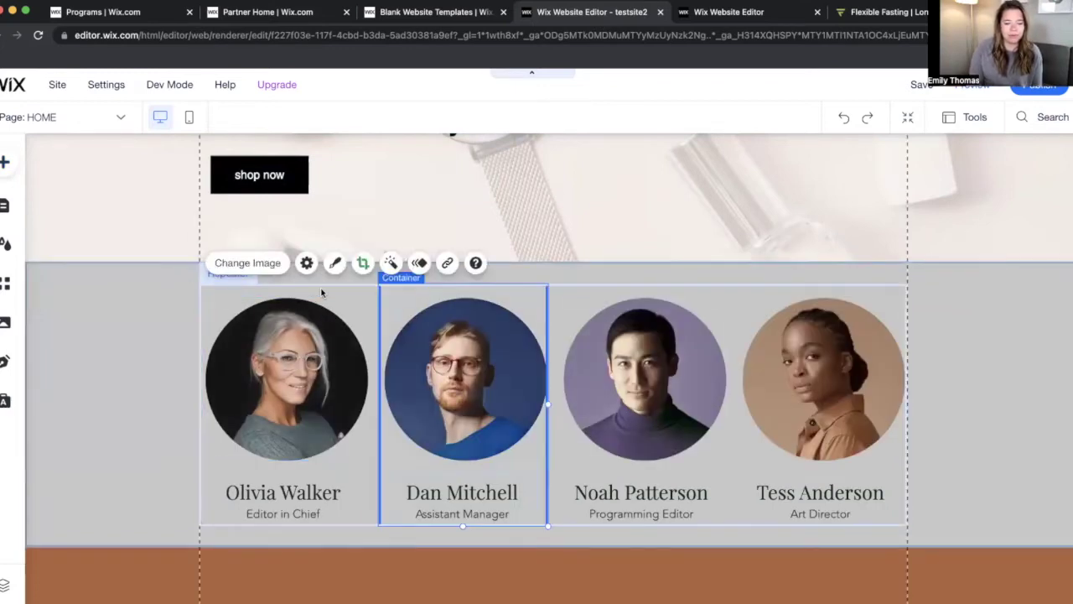
click(569, 297)
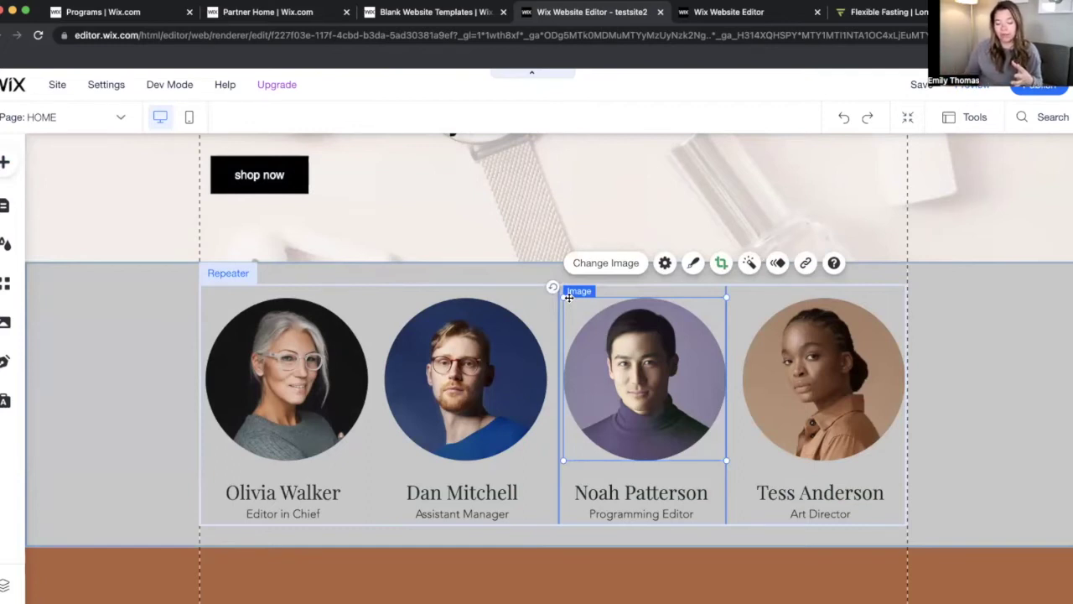
Step: Shrink the portrait in the repeater's first item and center it with space above the name text
click(332, 366)
drag(319, 374, 320, 392)
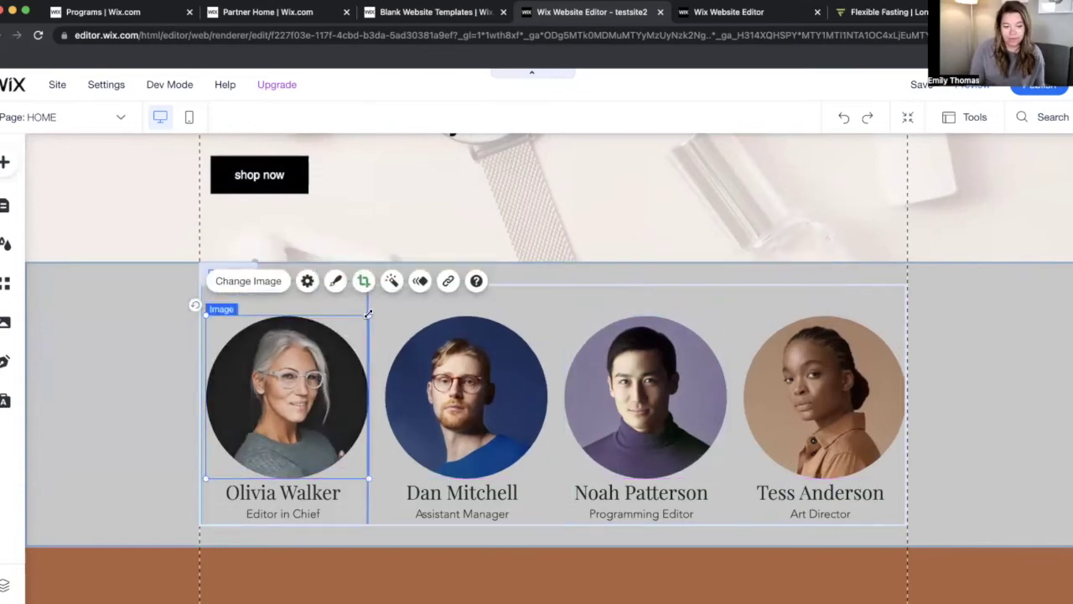
drag(328, 342, 328, 342)
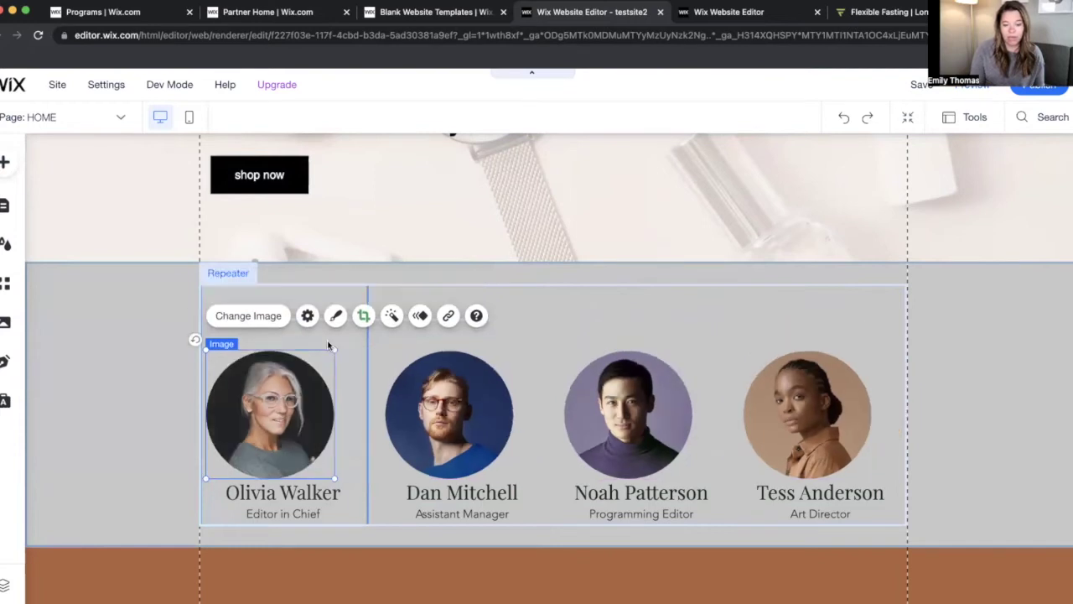
drag(314, 392, 330, 365)
drag(333, 488, 333, 488)
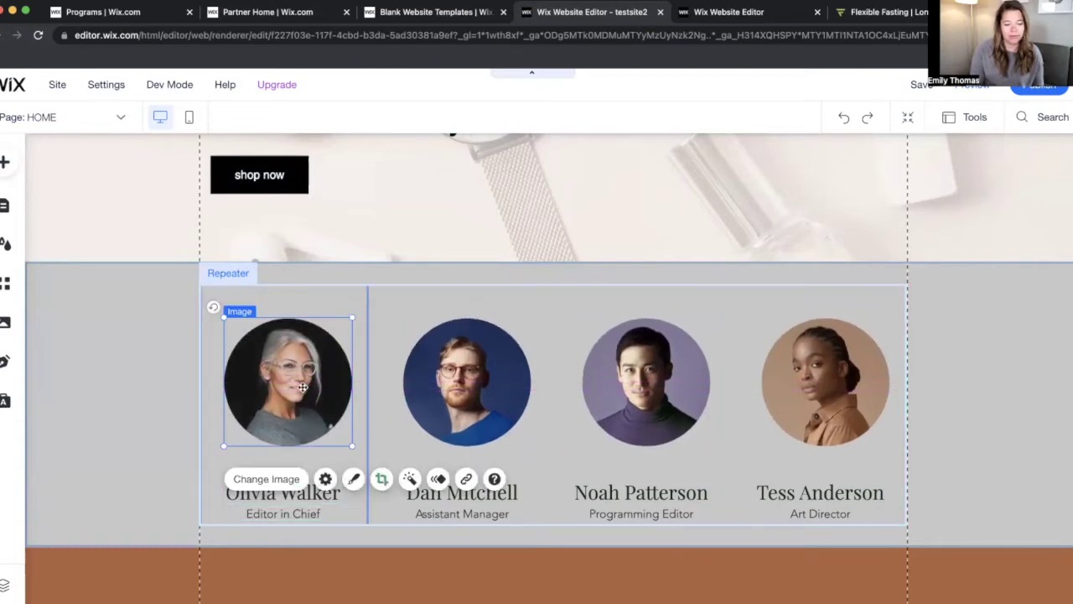
drag(293, 390, 302, 390)
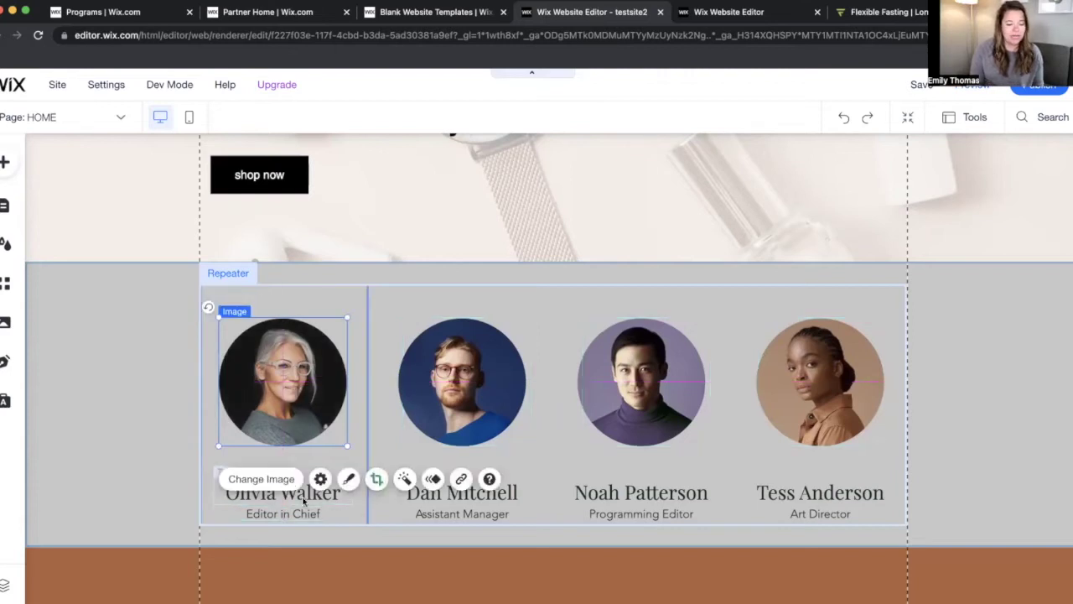
click(302, 497)
key(Delete)
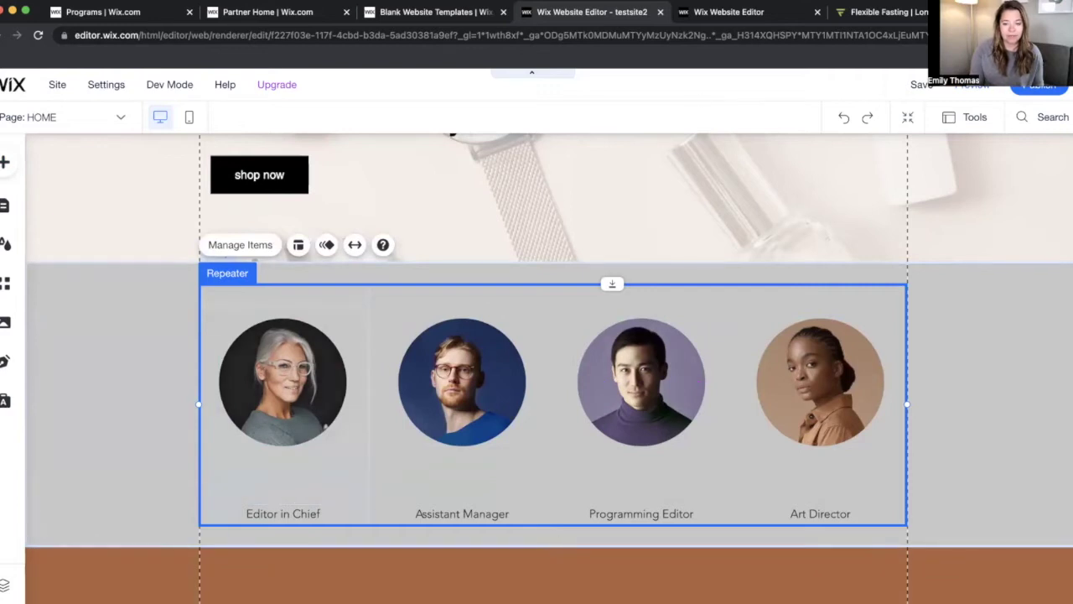
click(843, 118)
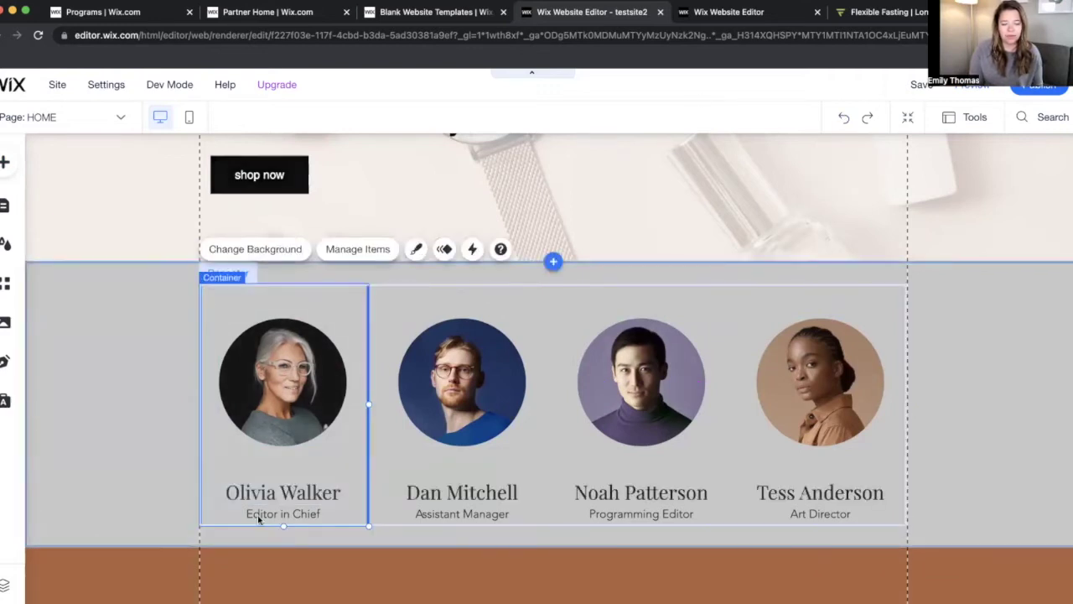
Step: Move the first item's name text out of the repeater into the strip's margin, and delete the job title text
click(286, 494)
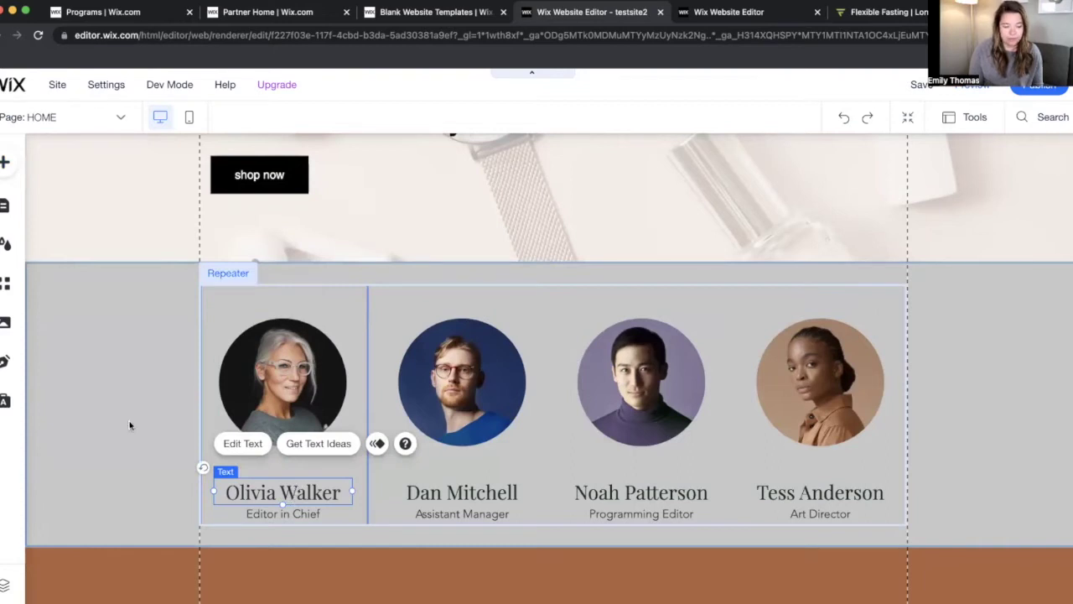
drag(292, 497, 112, 367)
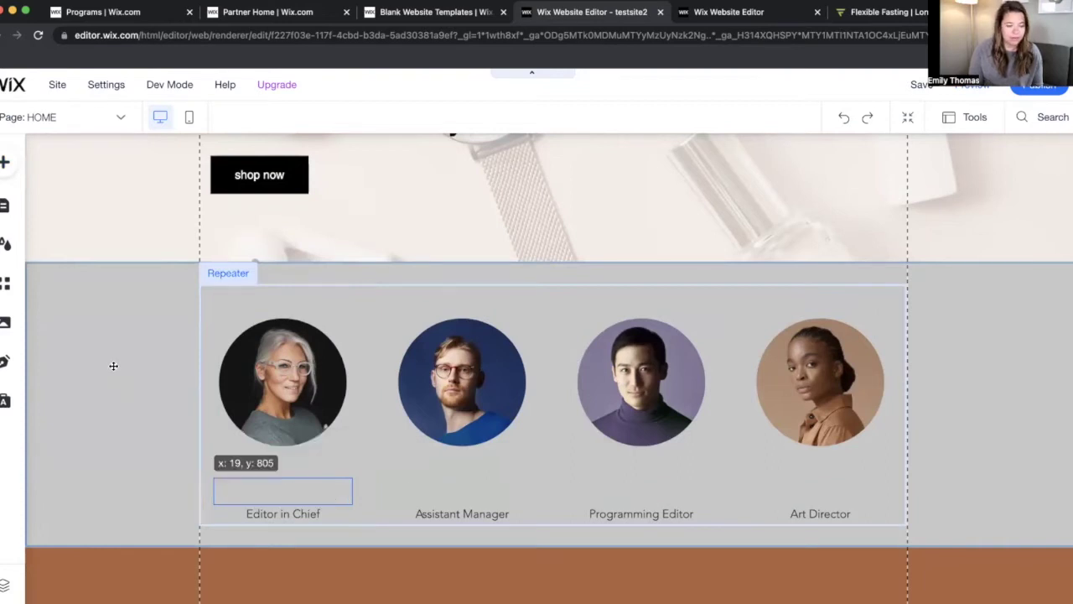
click(283, 515)
click(284, 514)
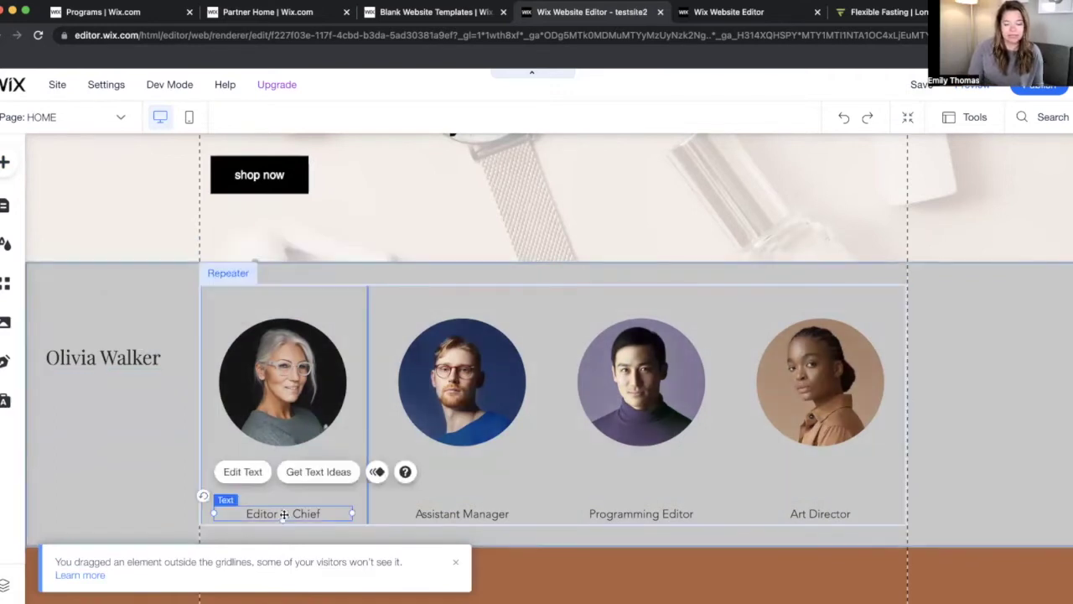
key(Delete)
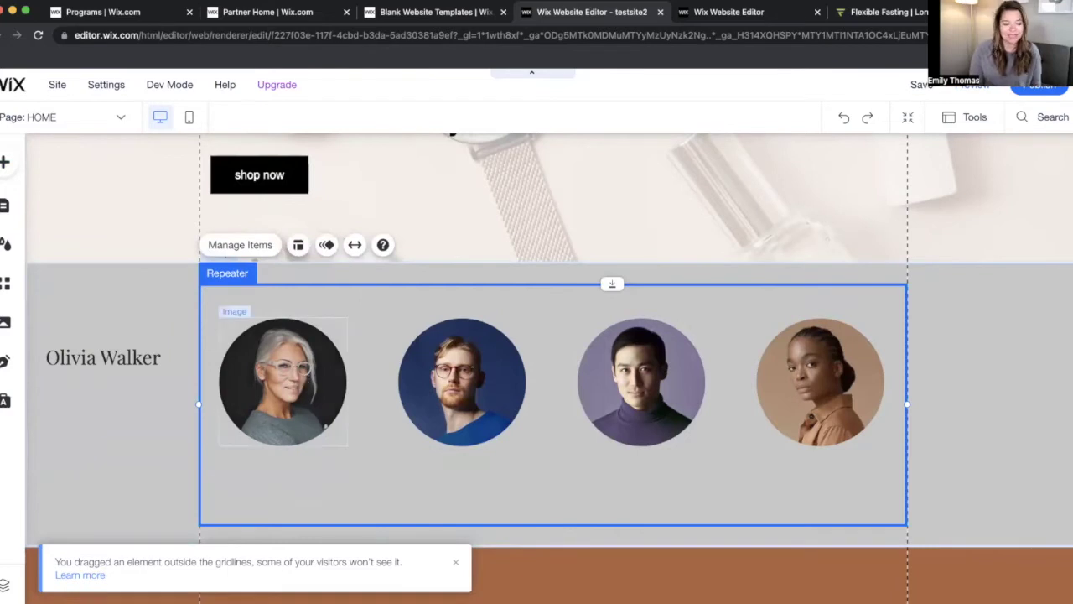
Step: Move the name text from the strip's margin back into the repeater's first item, directly below the portrait
click(92, 358)
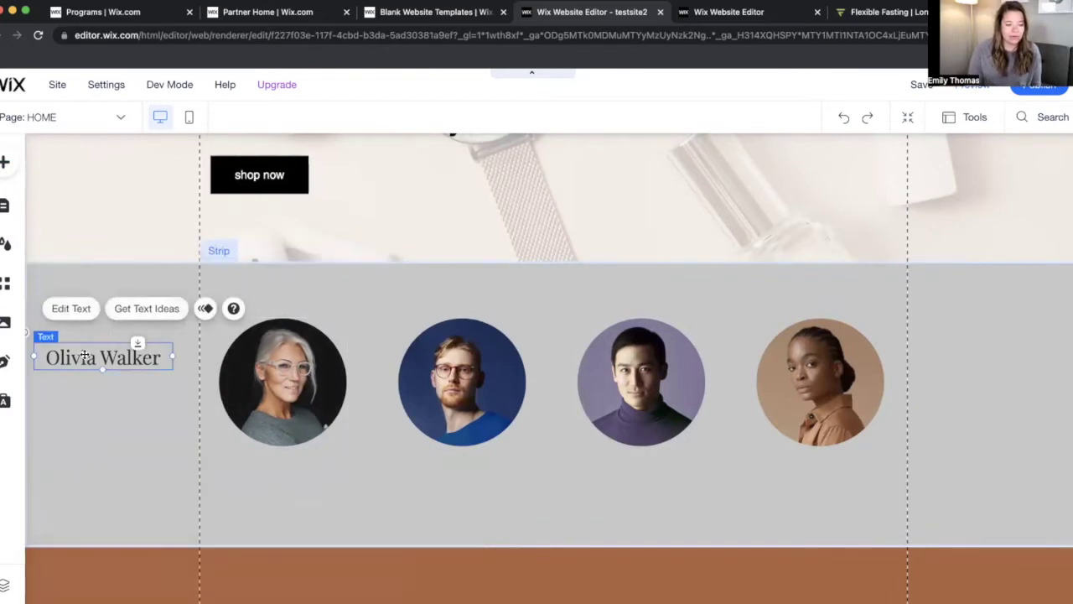
drag(134, 375, 265, 467)
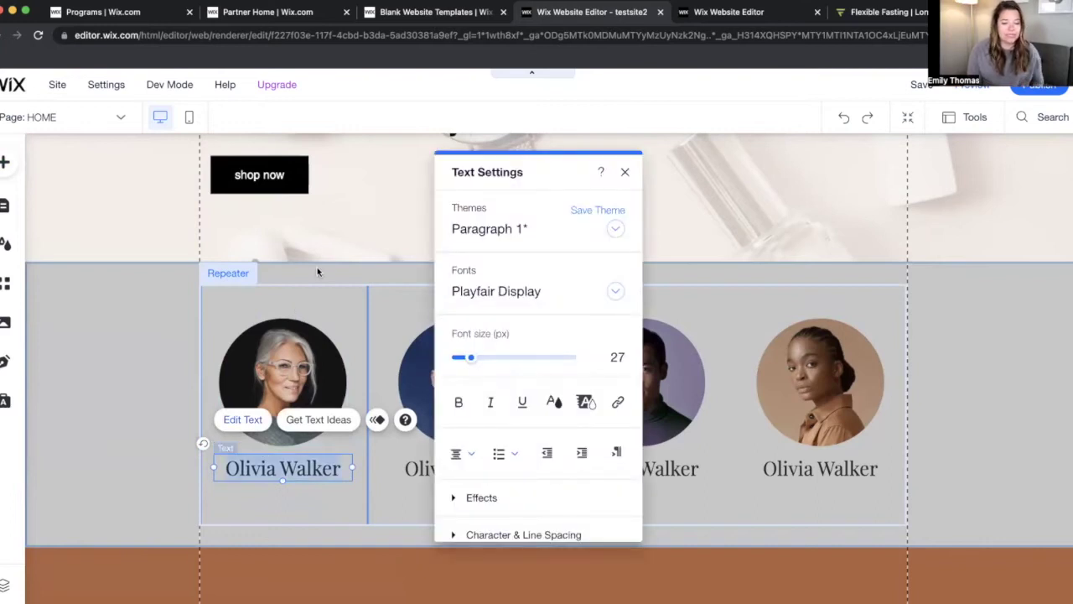
scroll(318, 273, up, 3)
click(317, 272)
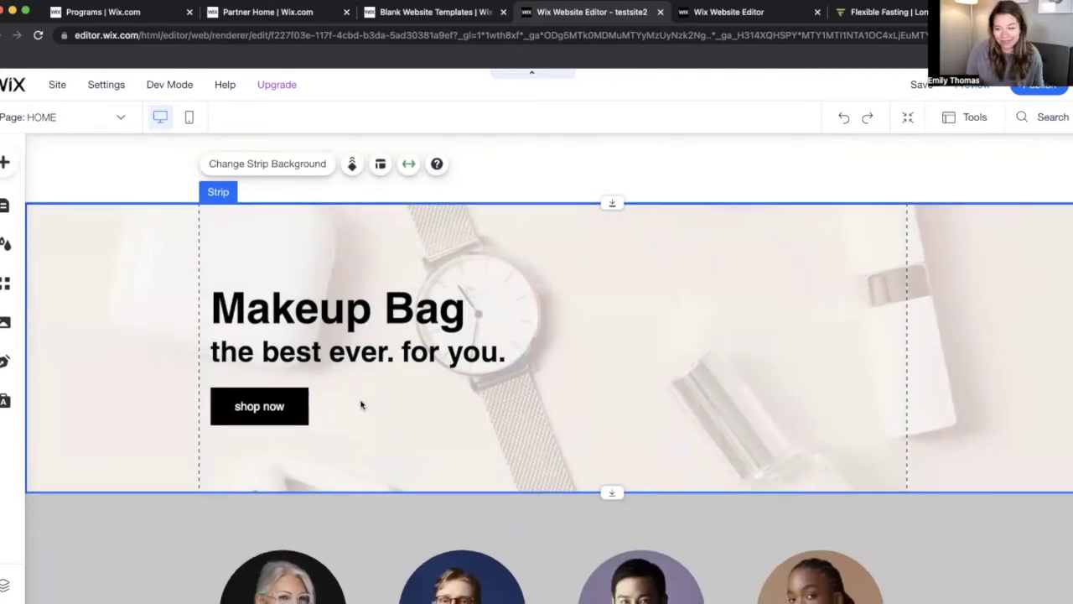
scroll(359, 400, down, 5)
scroll(360, 400, up, 1)
scroll(360, 400, up, 4)
scroll(282, 472, down, 3)
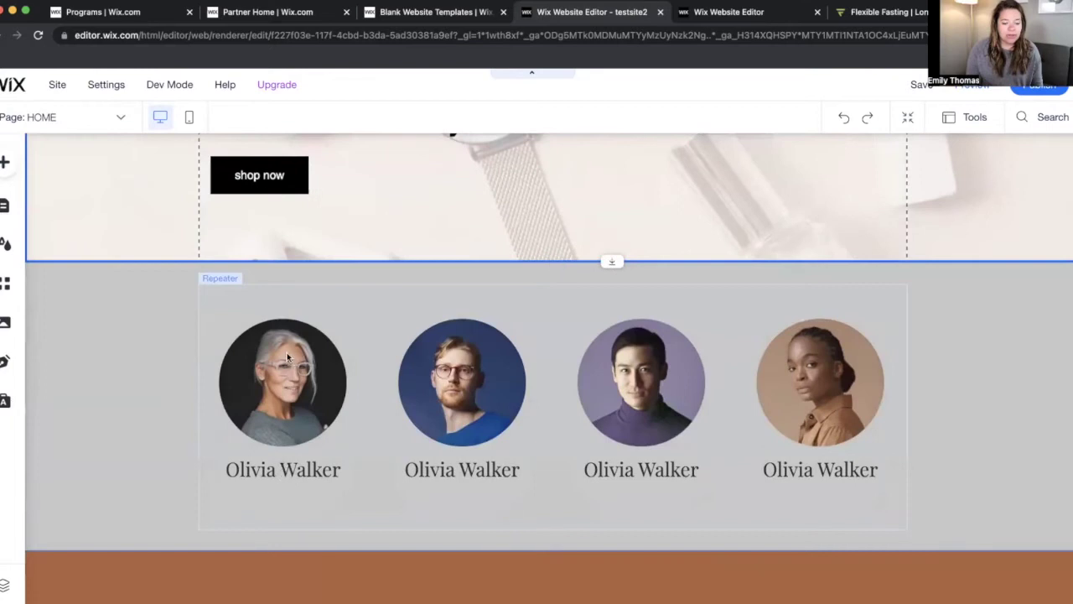
click(287, 352)
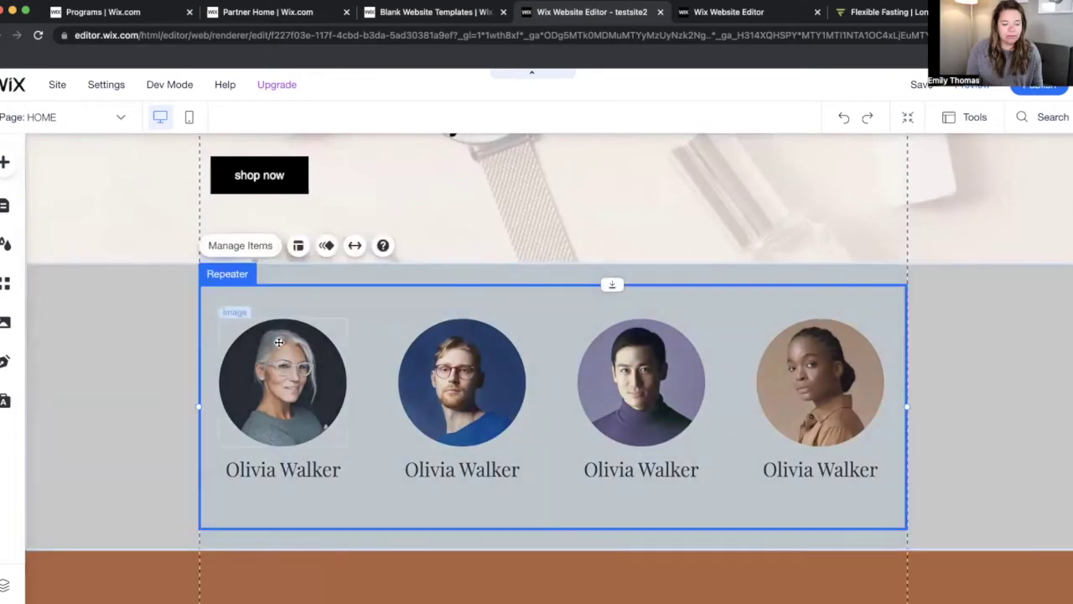
click(285, 353)
click(256, 251)
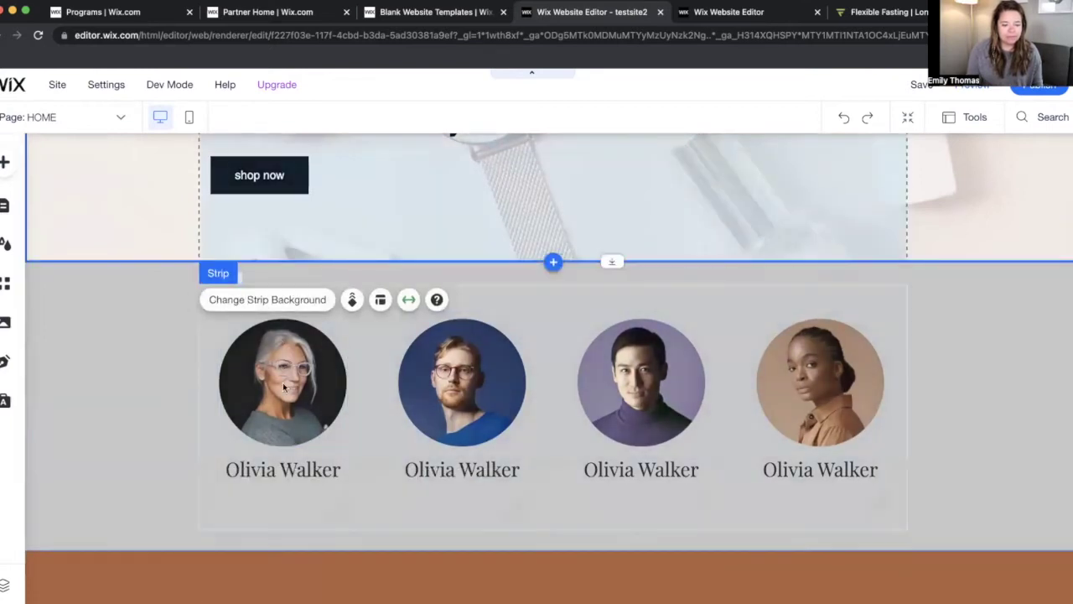
click(284, 384)
click(250, 246)
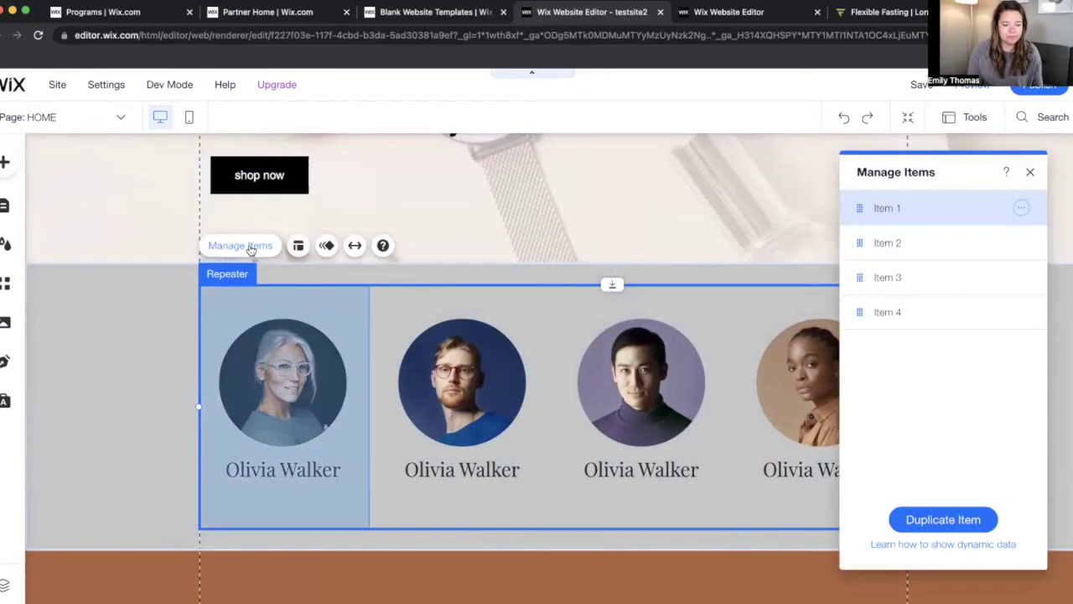
Step: Replace the portrait in the repeater's first item with the Unsplash photo of a pink handbag, found by searching "bag"
click(324, 383)
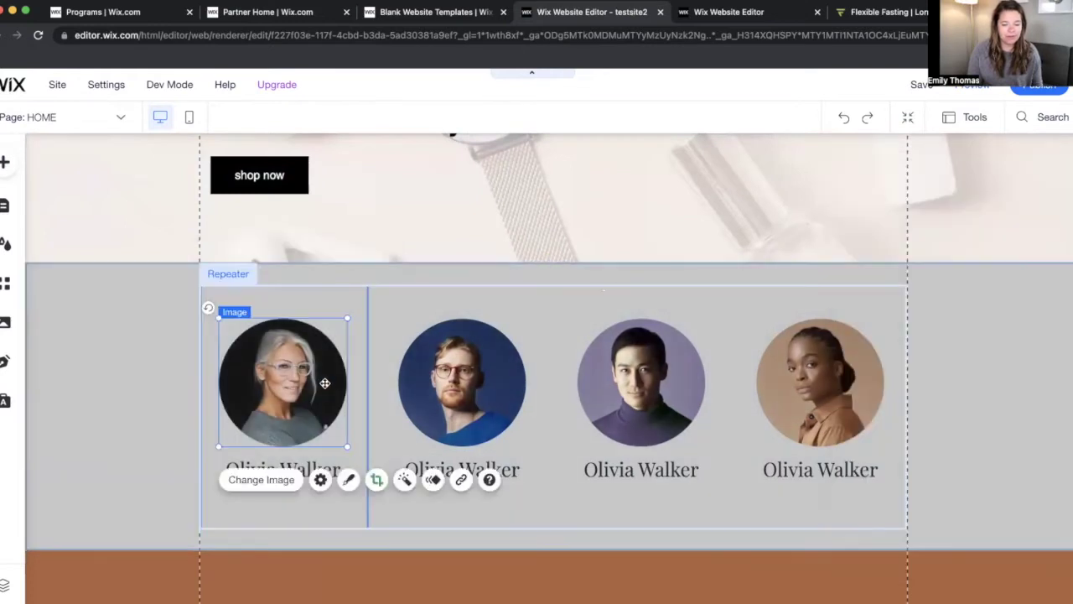
click(280, 481)
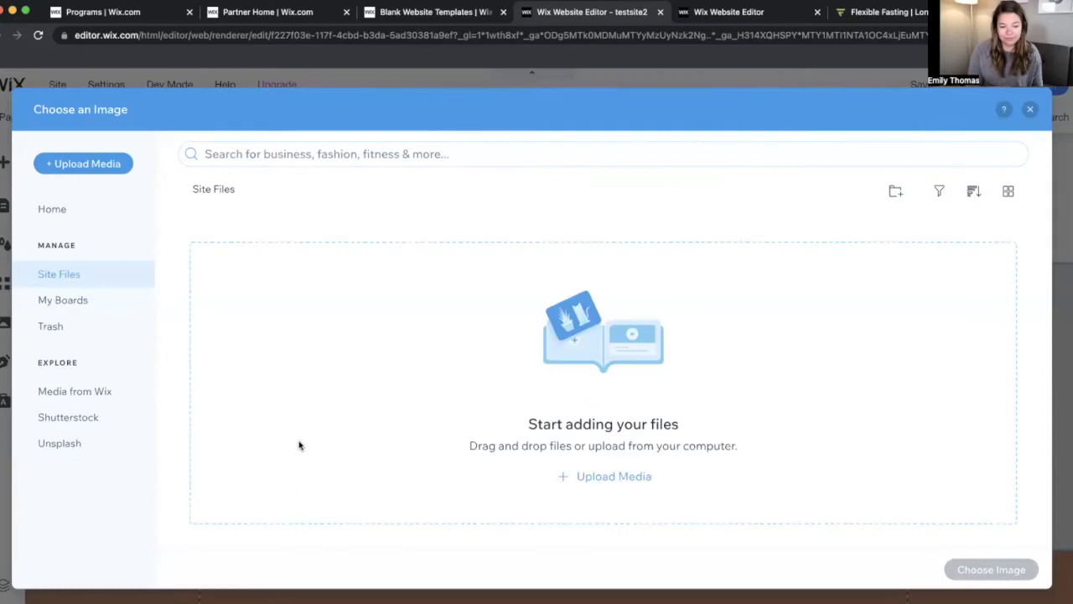
click(77, 443)
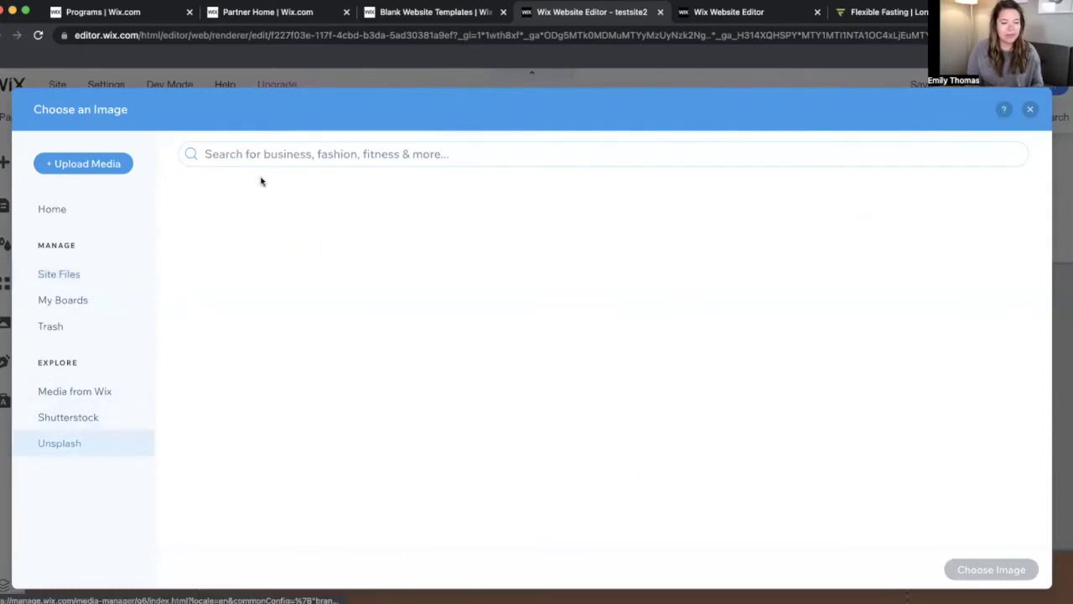
text(bag)
key(Return)
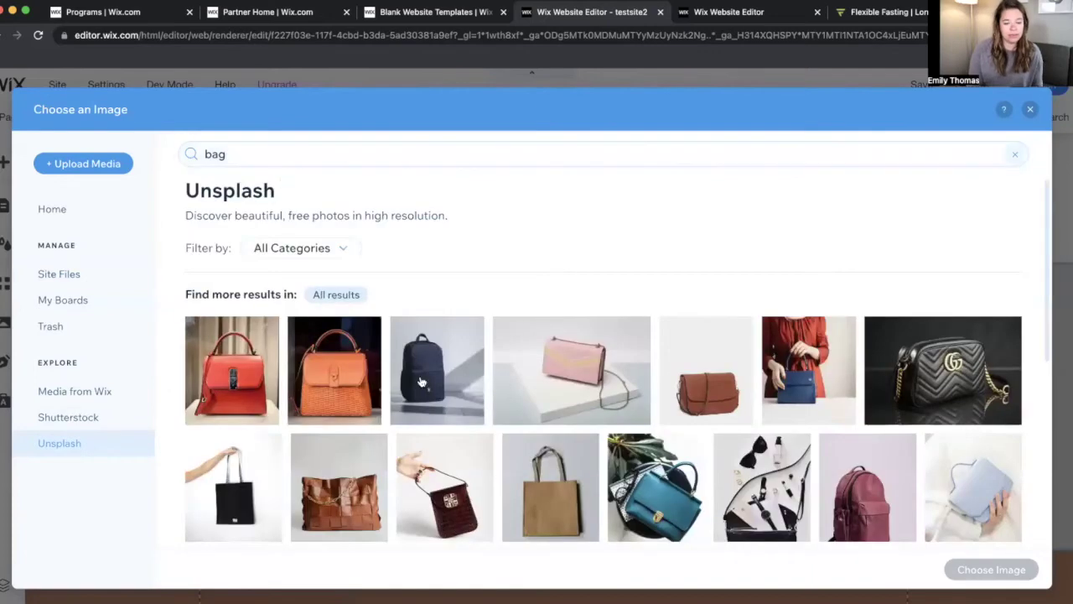
click(582, 368)
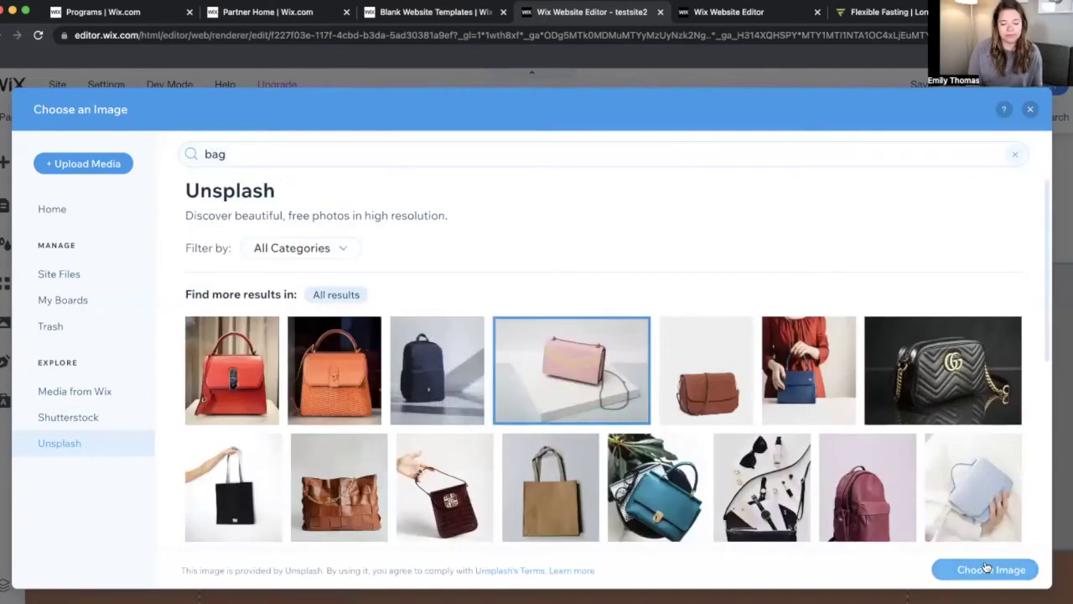
click(989, 570)
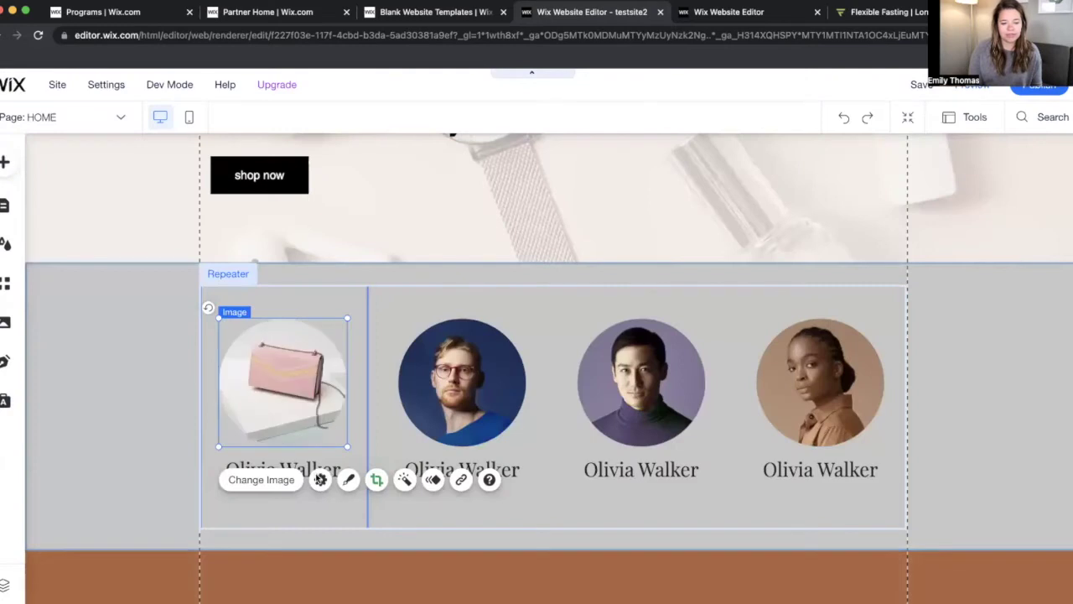
Step: Replace the name text under the pink handbag photo with "Clutches"
click(318, 465)
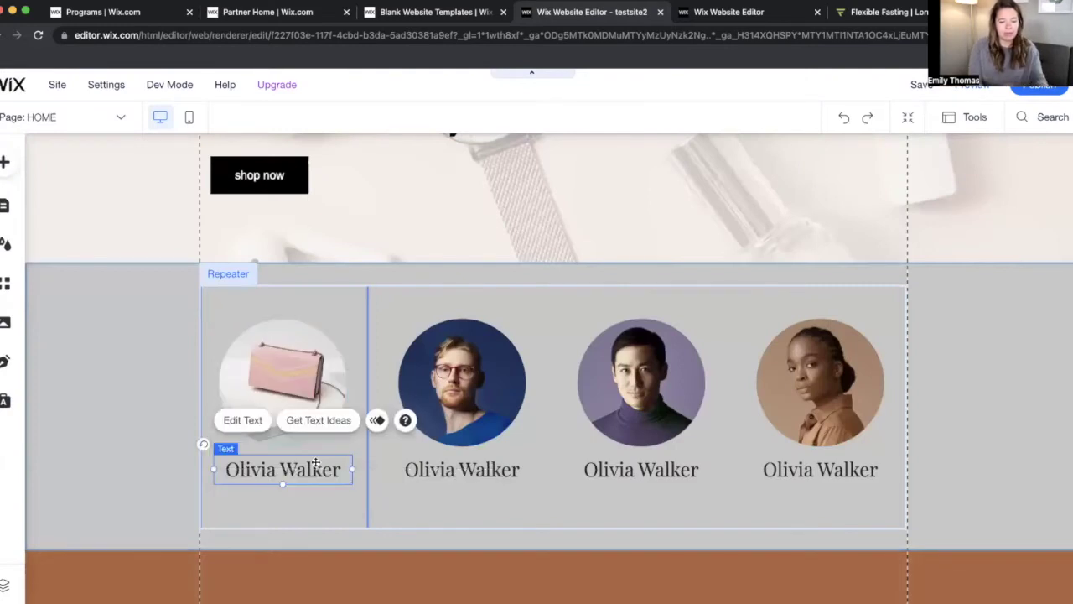
double_click(317, 465)
text(Smalle)
key(BackSpace)
text(a)
key(super+a)
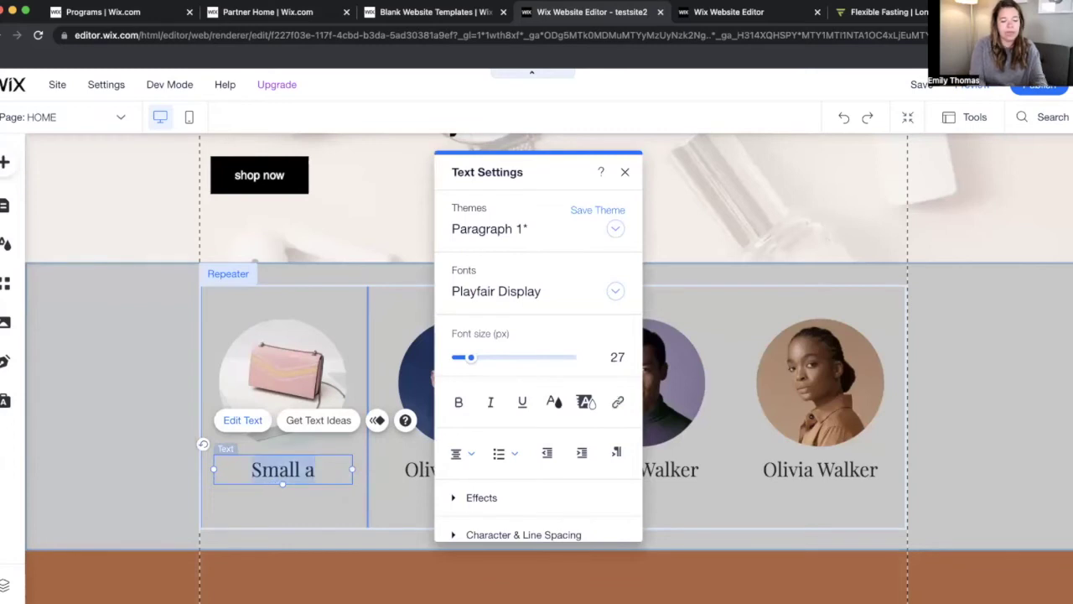
text(Cu)
key(BackSpace)
text(lutches)
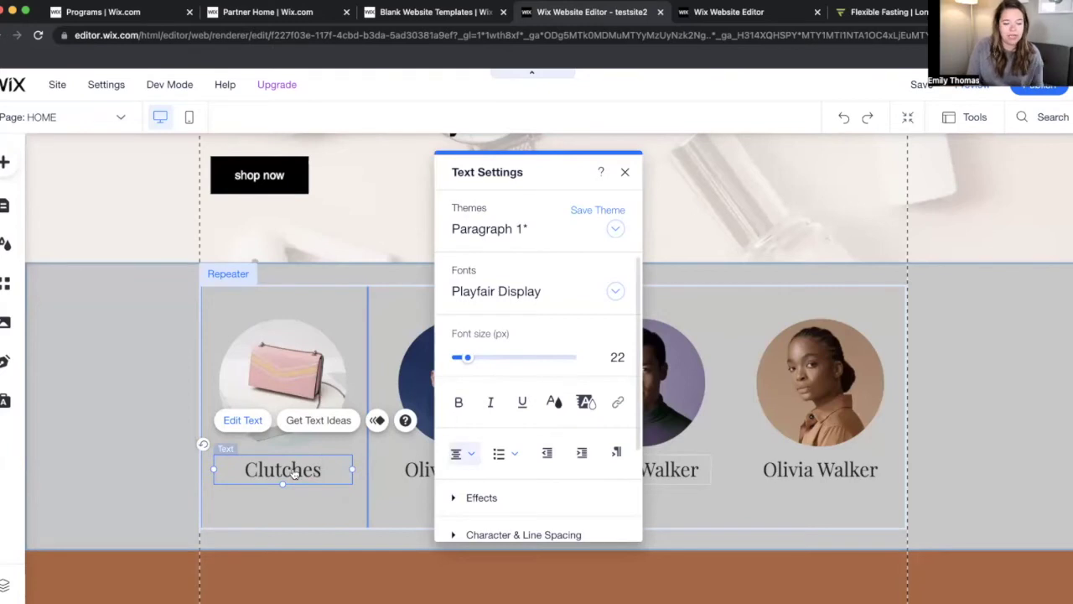
Step: Italicize the "Clutches" text in the repeater's first item
key(super+a)
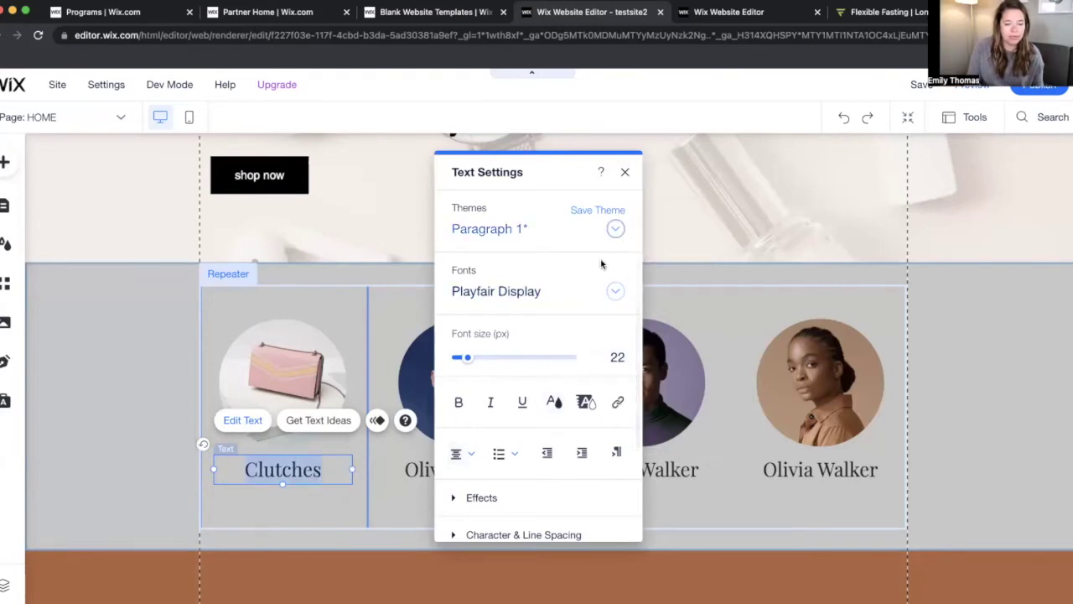
click(490, 401)
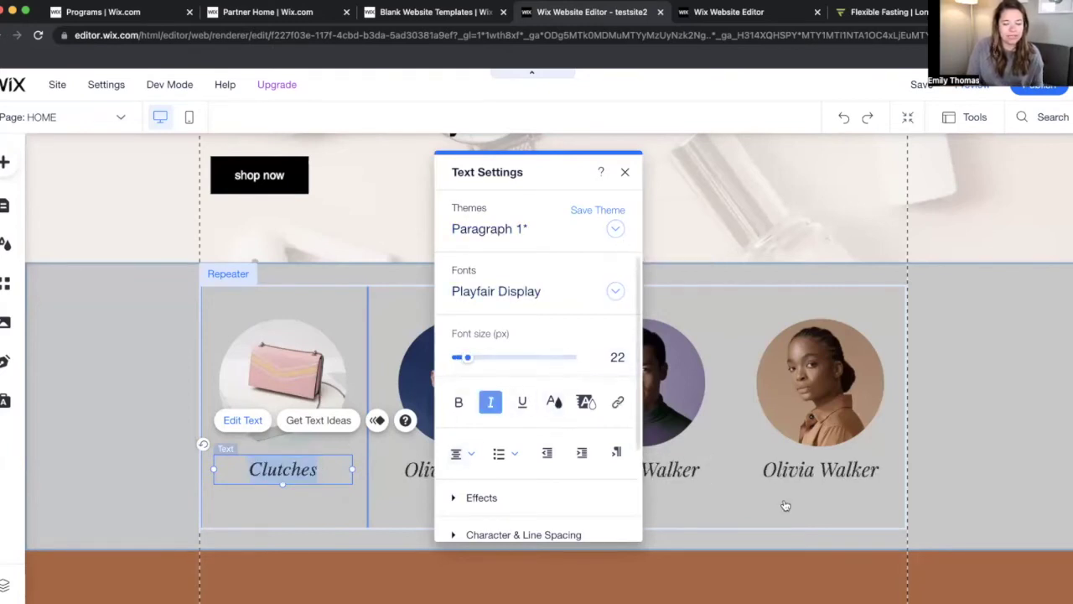
click(745, 476)
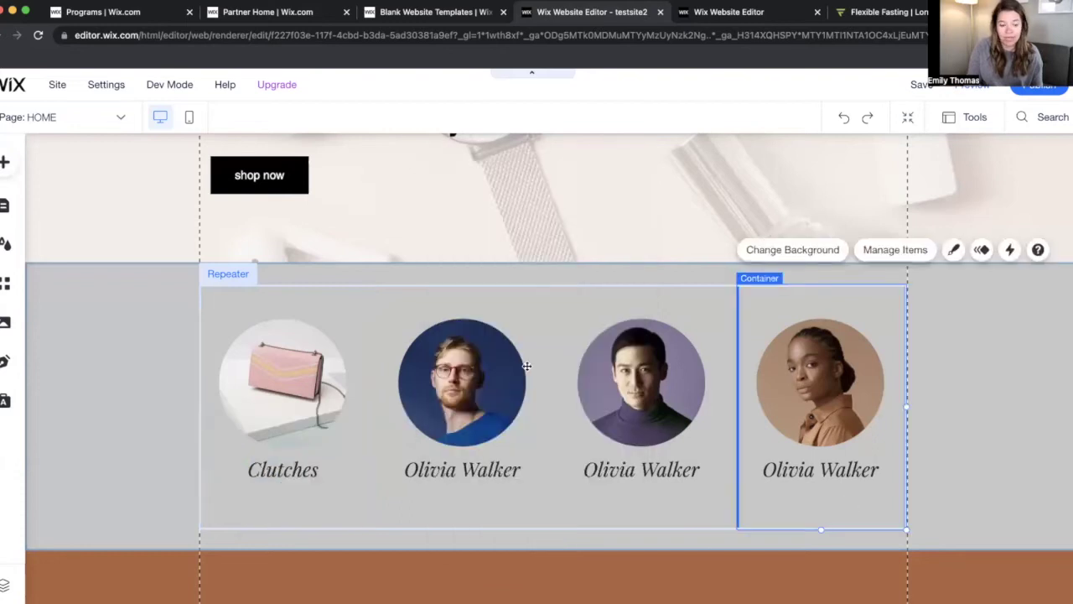
Step: Start changing the portrait in the repeater's second item and search Unsplash for "makeup brush"
click(490, 404)
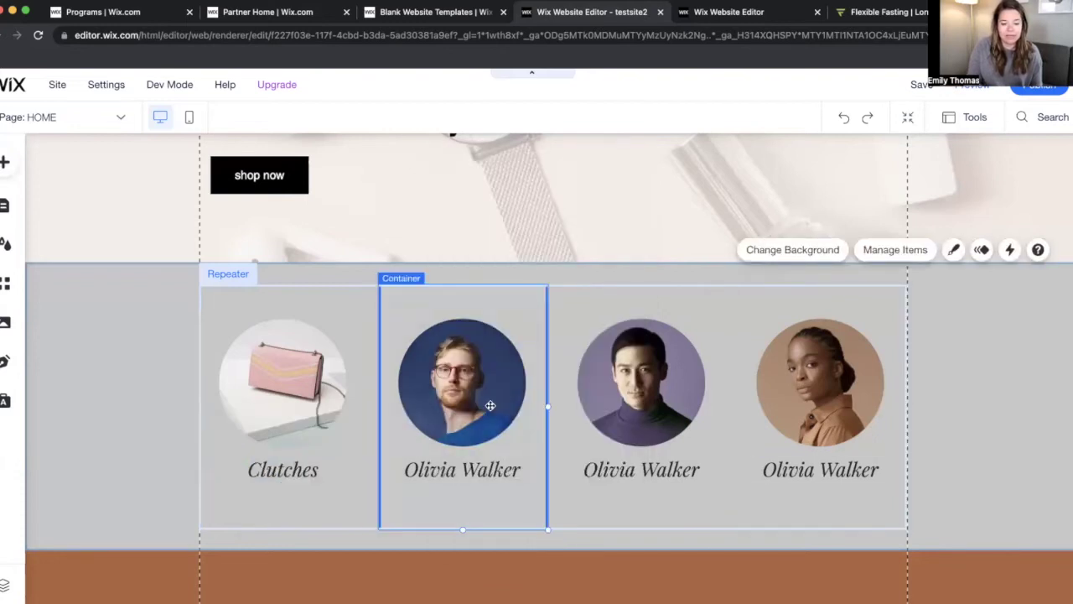
click(491, 405)
click(432, 485)
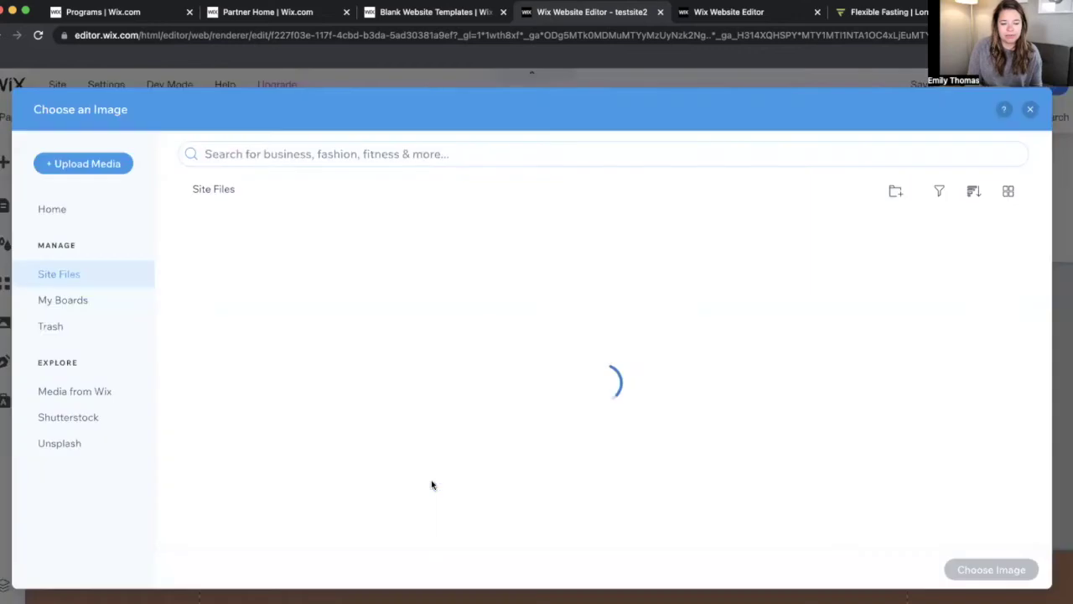
click(57, 443)
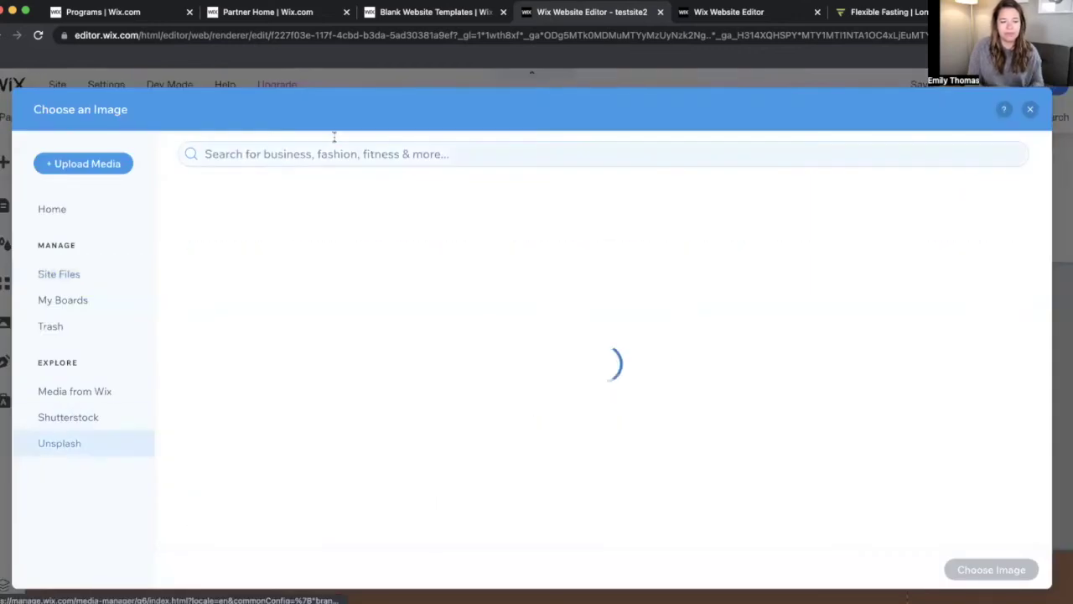
click(327, 152)
text(makeup brush)
key(Return)
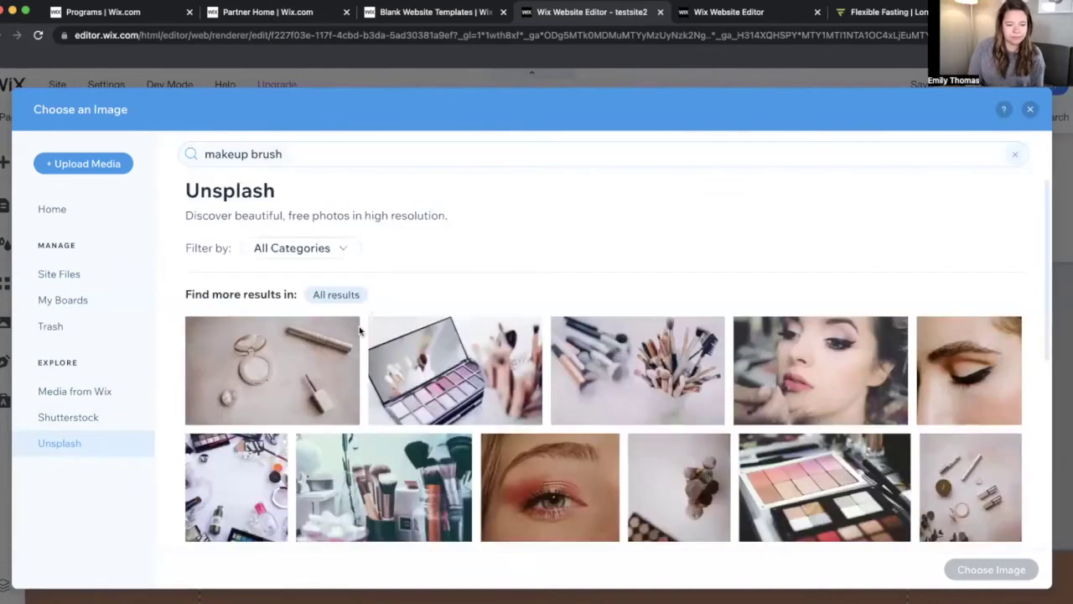
Step: Use the photo of makeup brushes fanned out on a white background as the second item's image
click(428, 377)
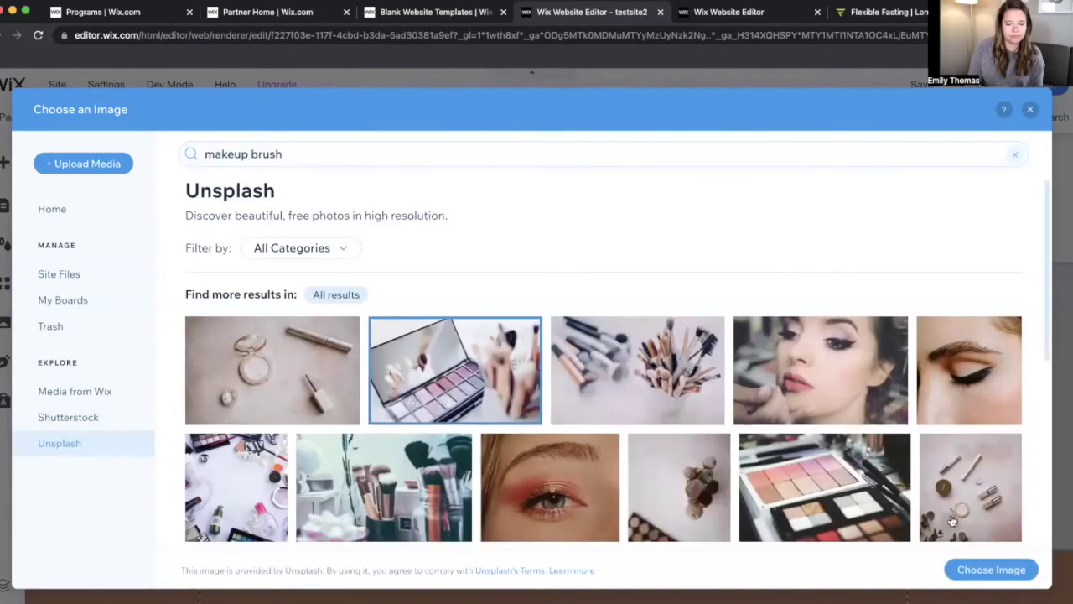
scroll(923, 470, down, 2)
scroll(914, 411, down, 4)
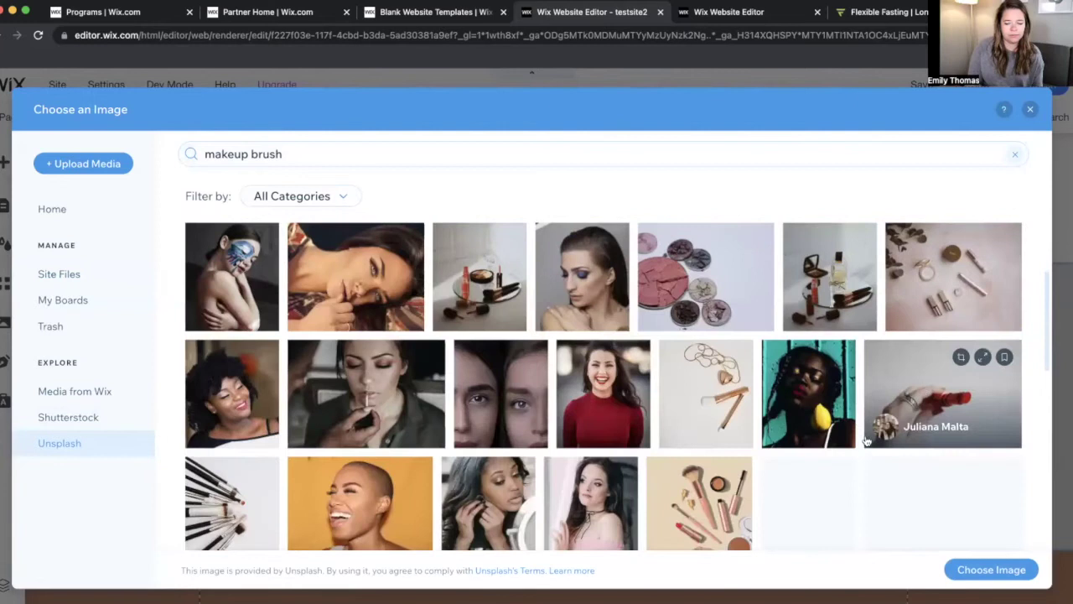
scroll(630, 361, up, 1)
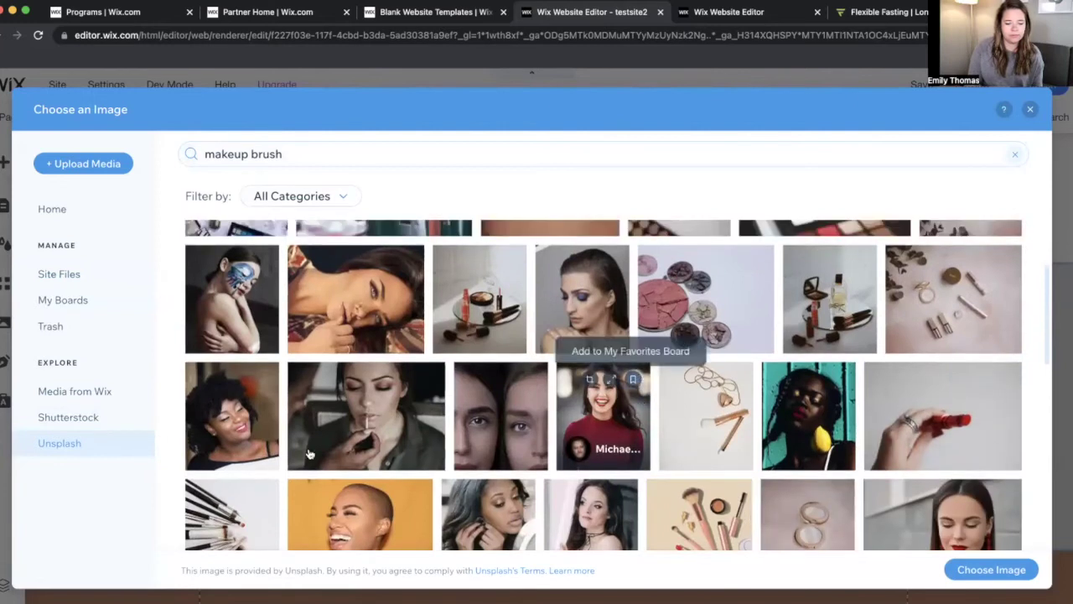
click(210, 518)
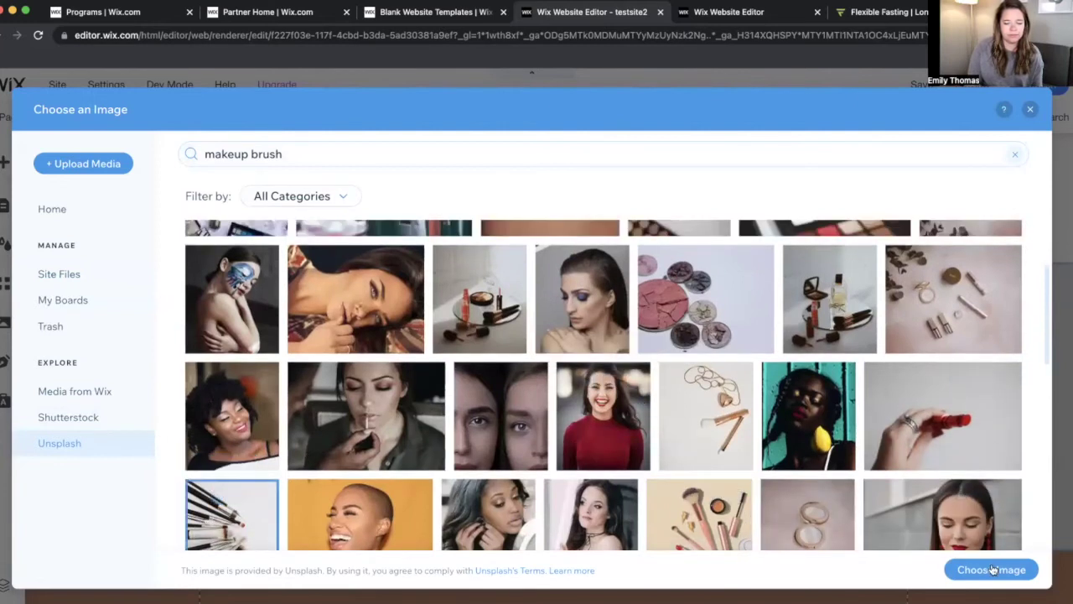
click(992, 569)
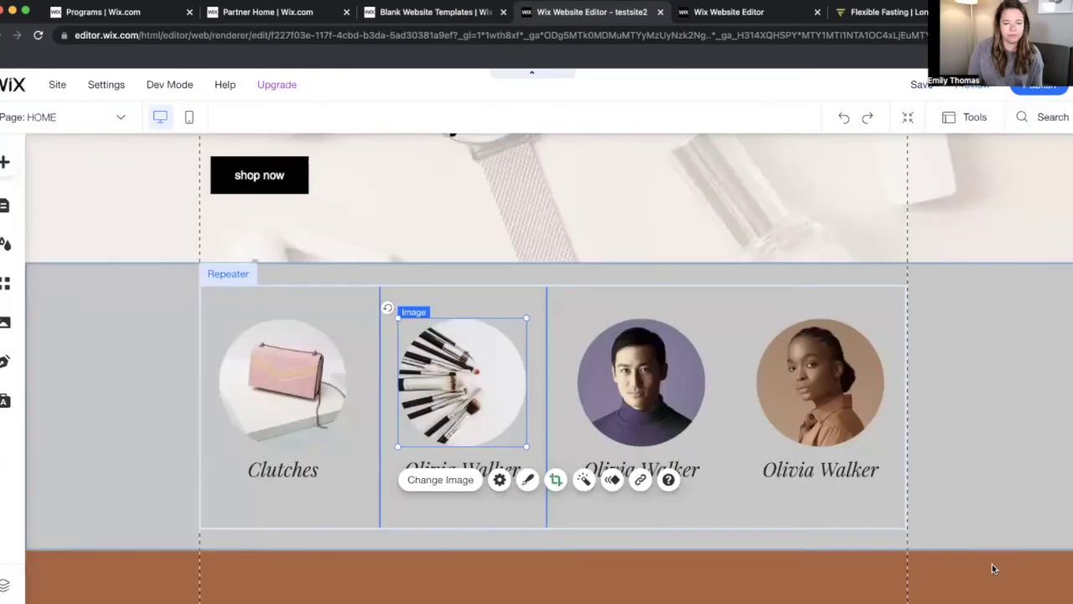
Step: Replace the name text under the makeup brush photo with "Brushes"
click(452, 389)
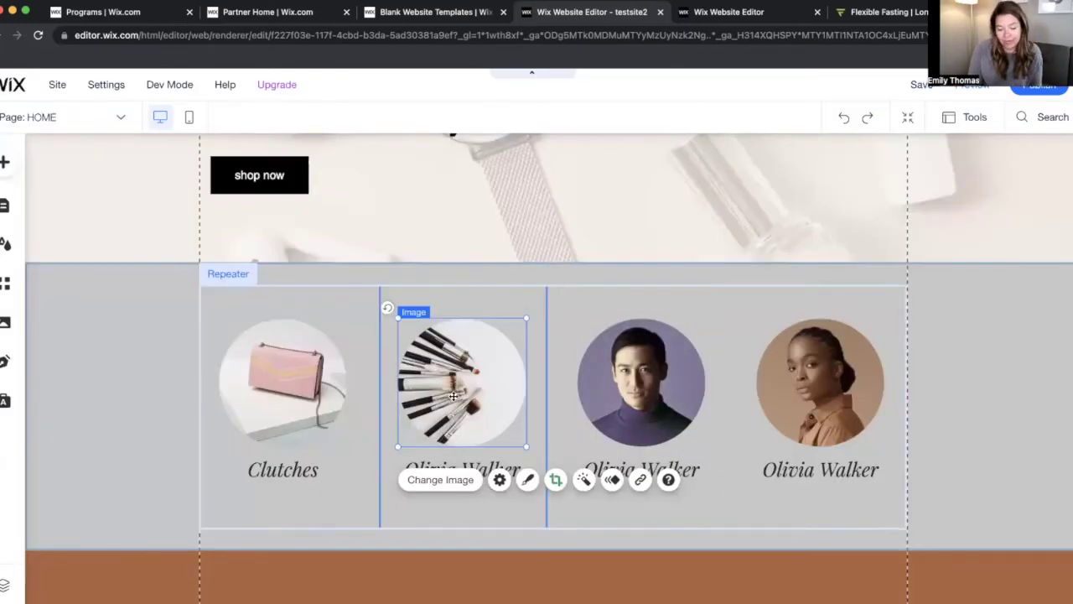
click(616, 408)
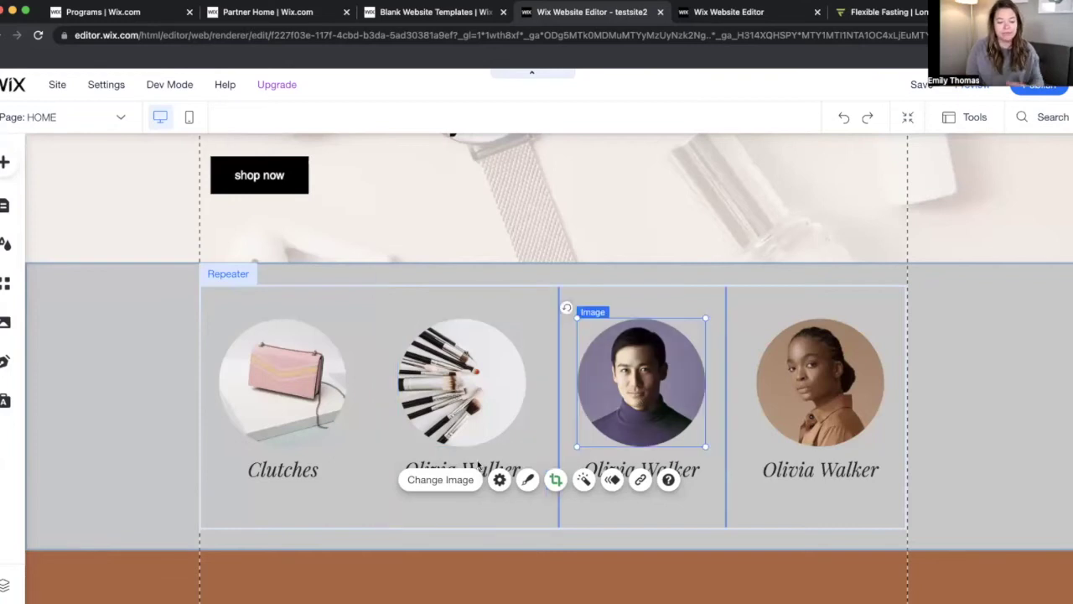
click(476, 467)
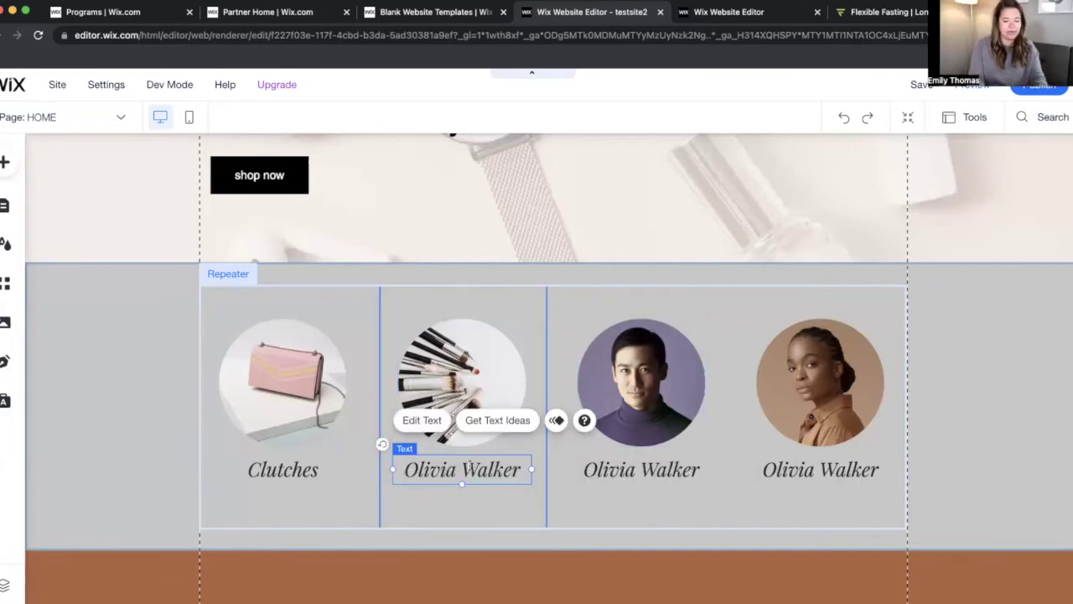
double_click(470, 467)
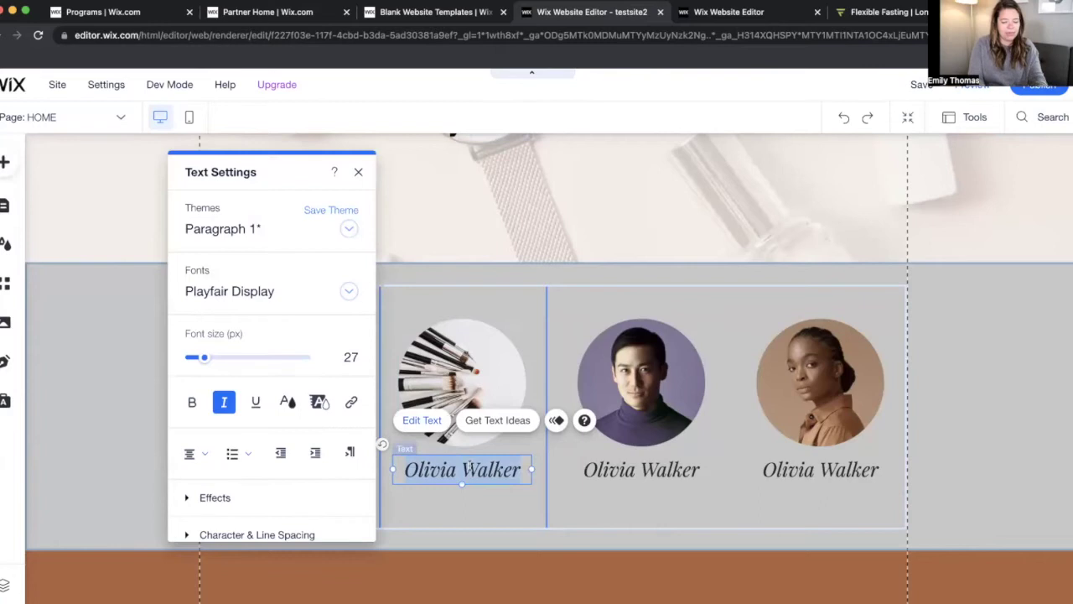
text(Brushes)
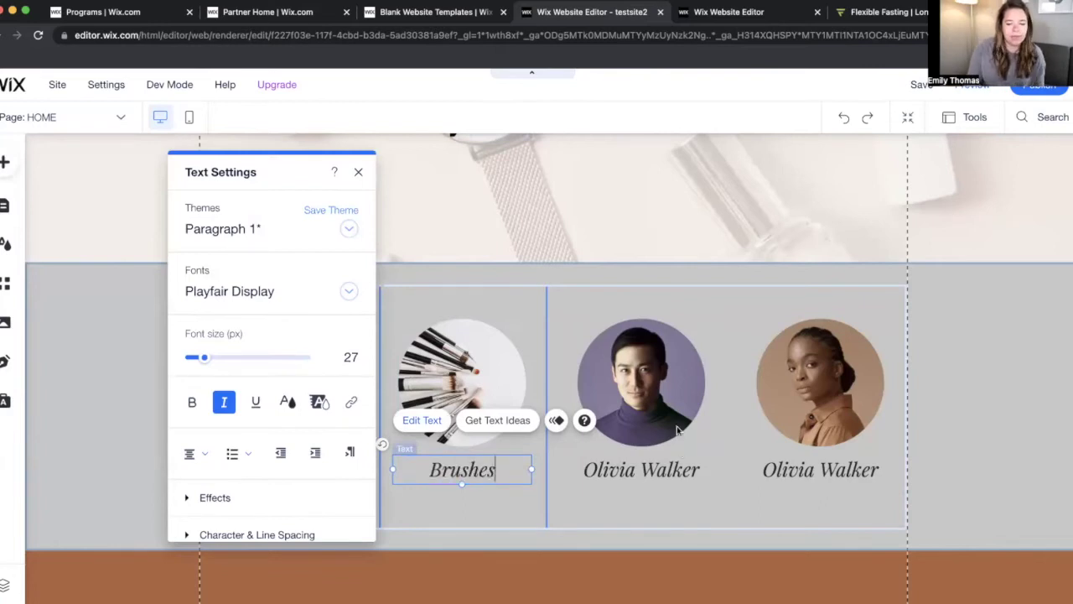
Step: Delete Item 3 and Item 4 from the repeater, and duplicate Item 2
click(676, 331)
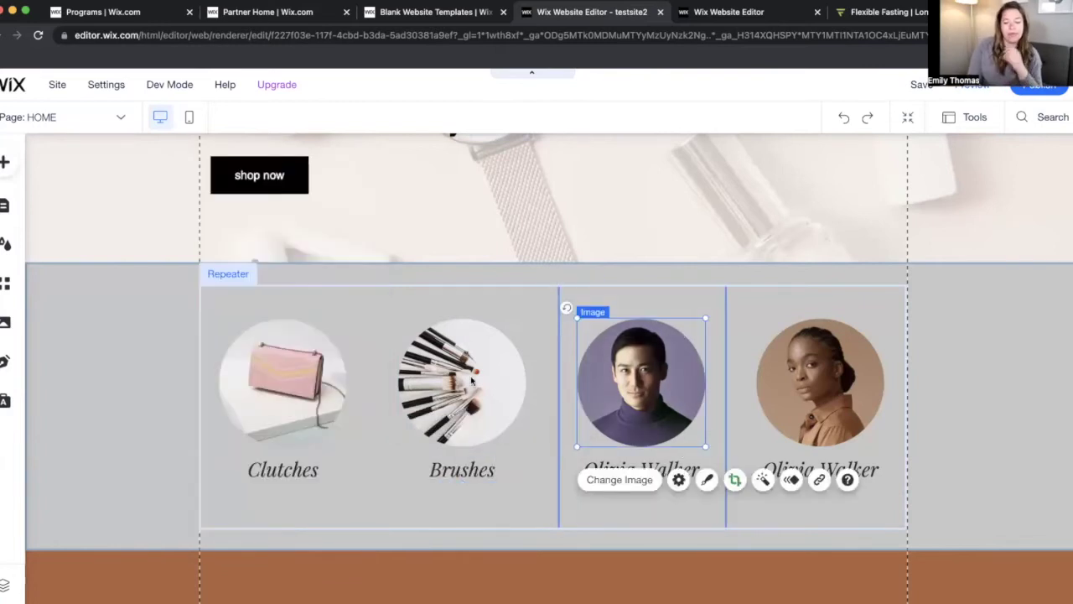
click(566, 301)
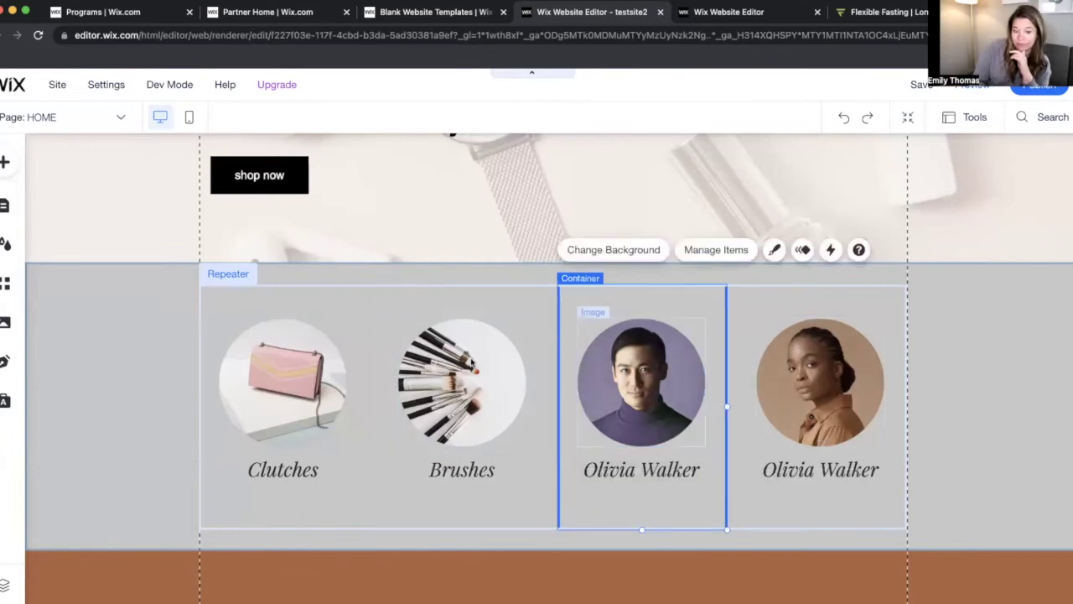
click(700, 250)
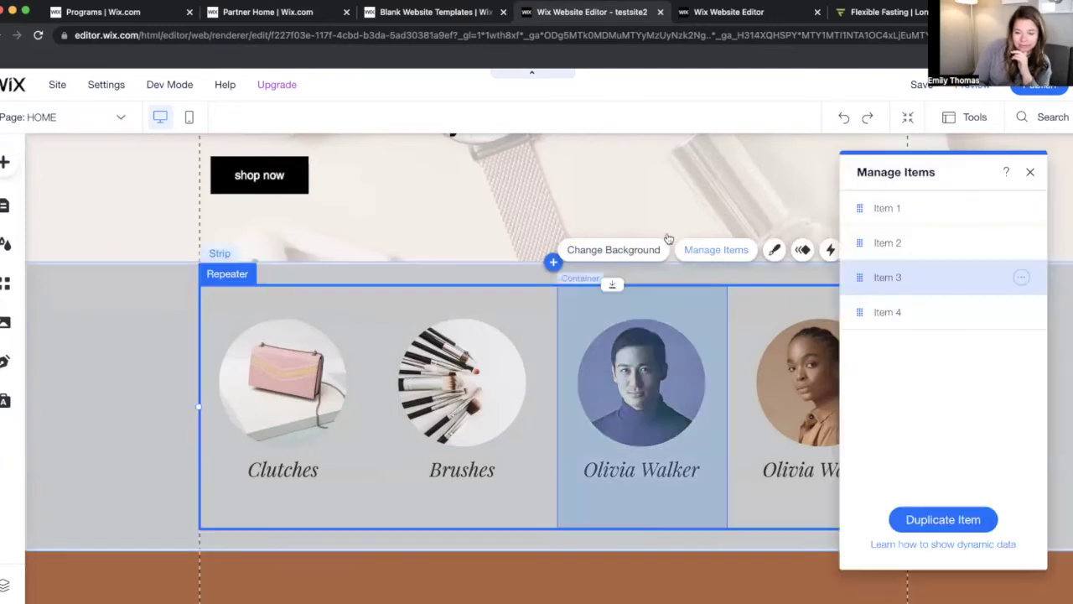
click(1023, 277)
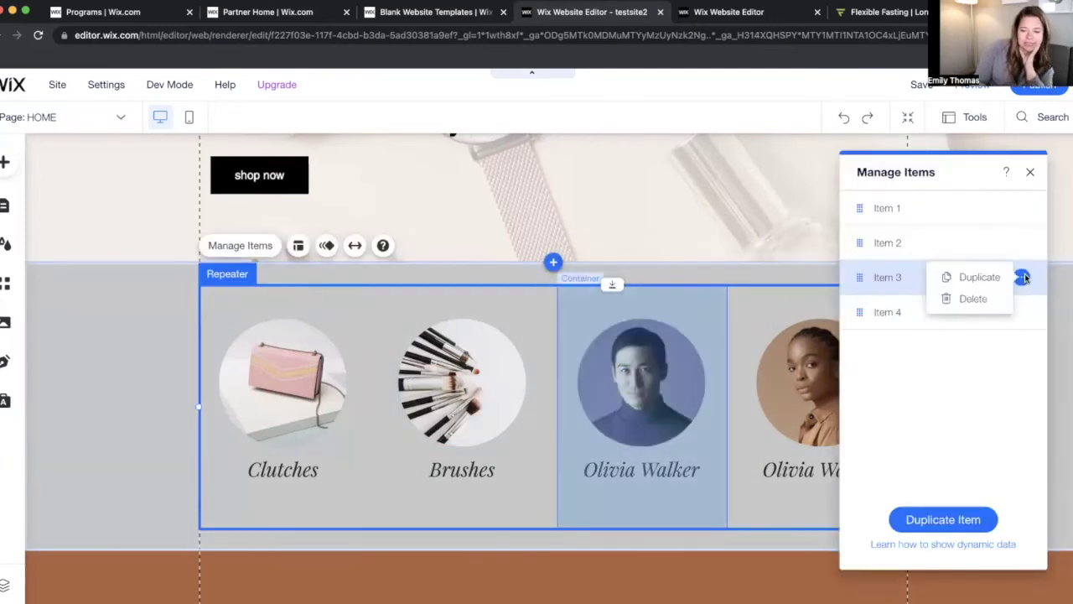
click(990, 300)
click(1021, 277)
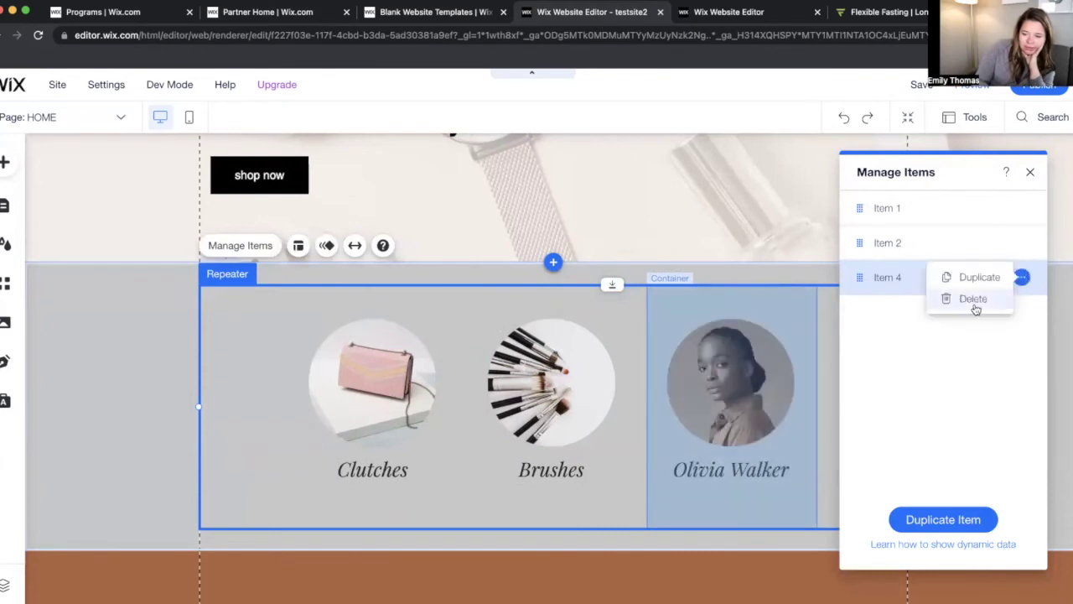
click(974, 306)
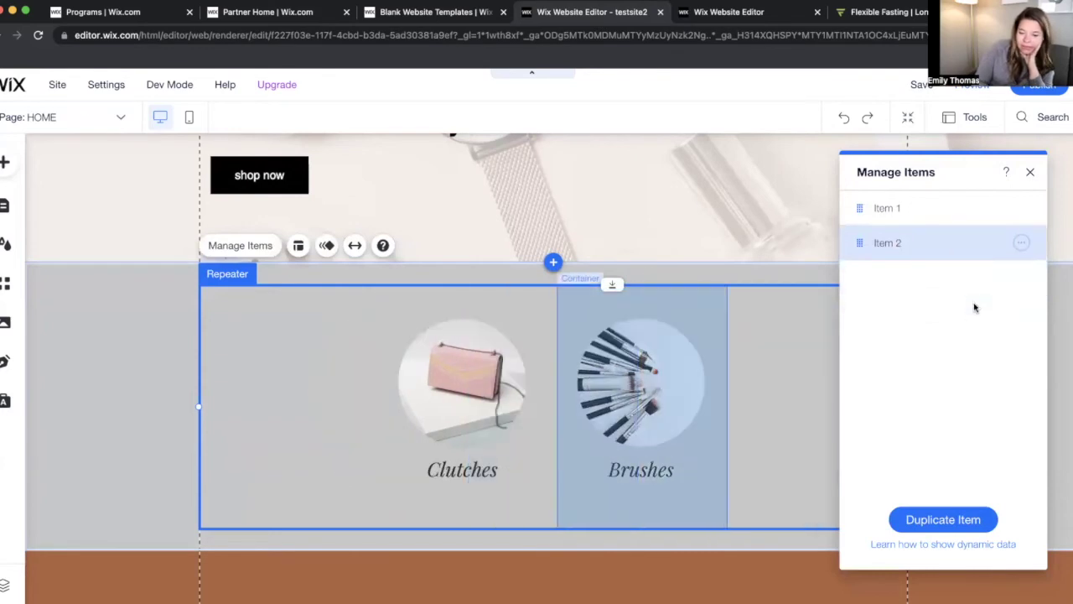
click(1021, 243)
click(972, 242)
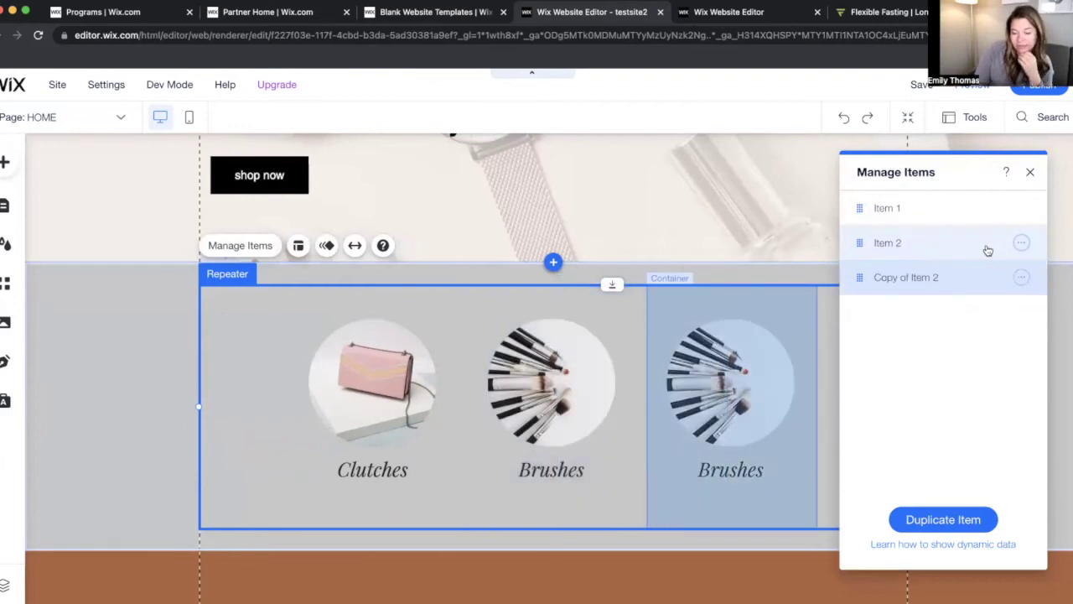
Step: Replace the third repeater item's image with the Unsplash photo of a face reflected in a dark makeup mirror
click(754, 423)
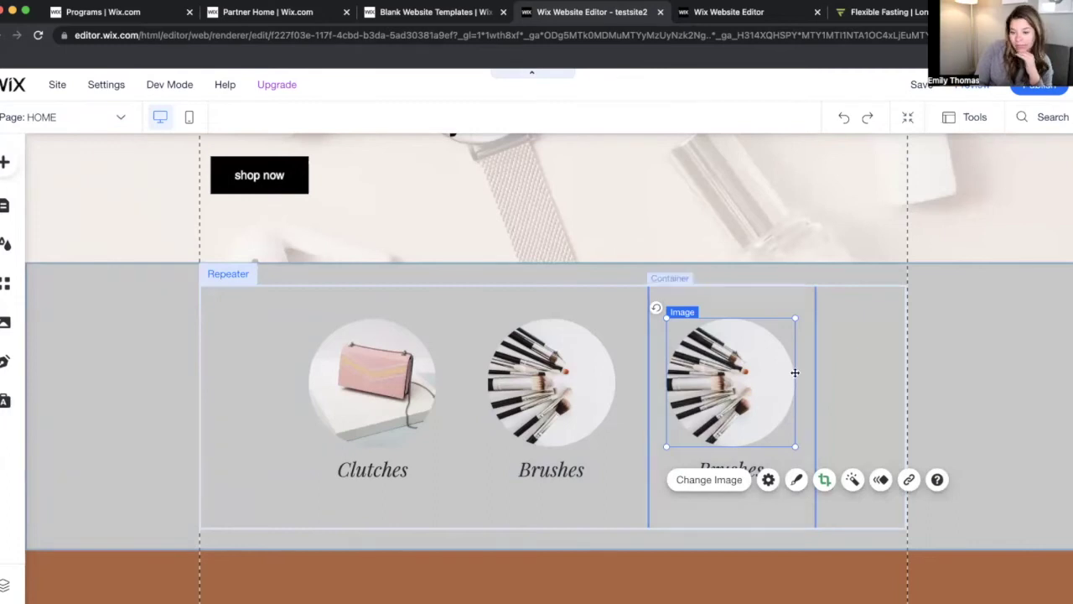
click(720, 482)
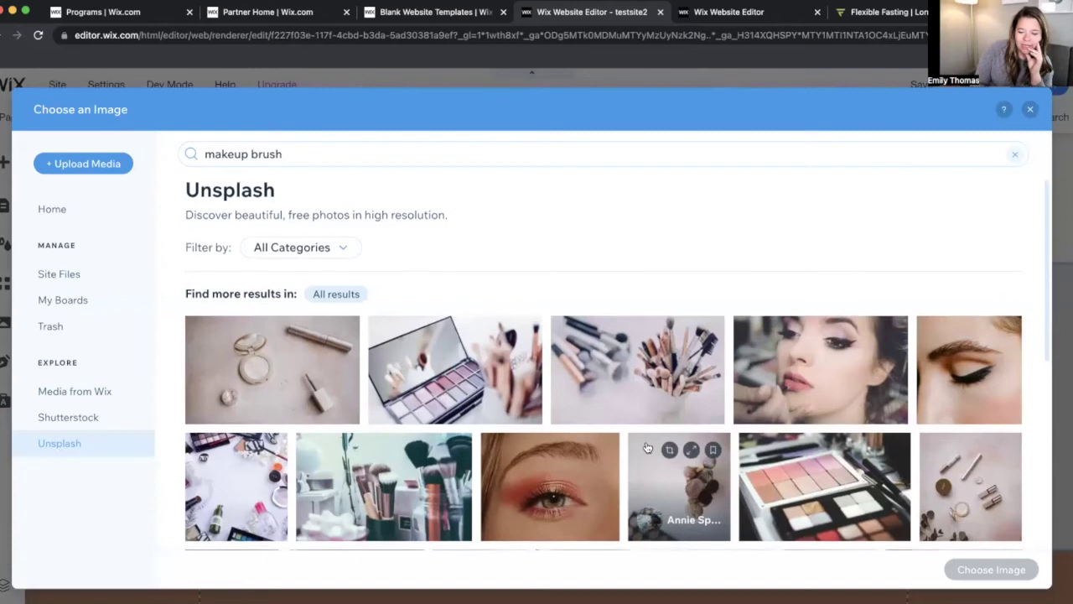
scroll(648, 448, down, 1)
scroll(647, 448, down, 5)
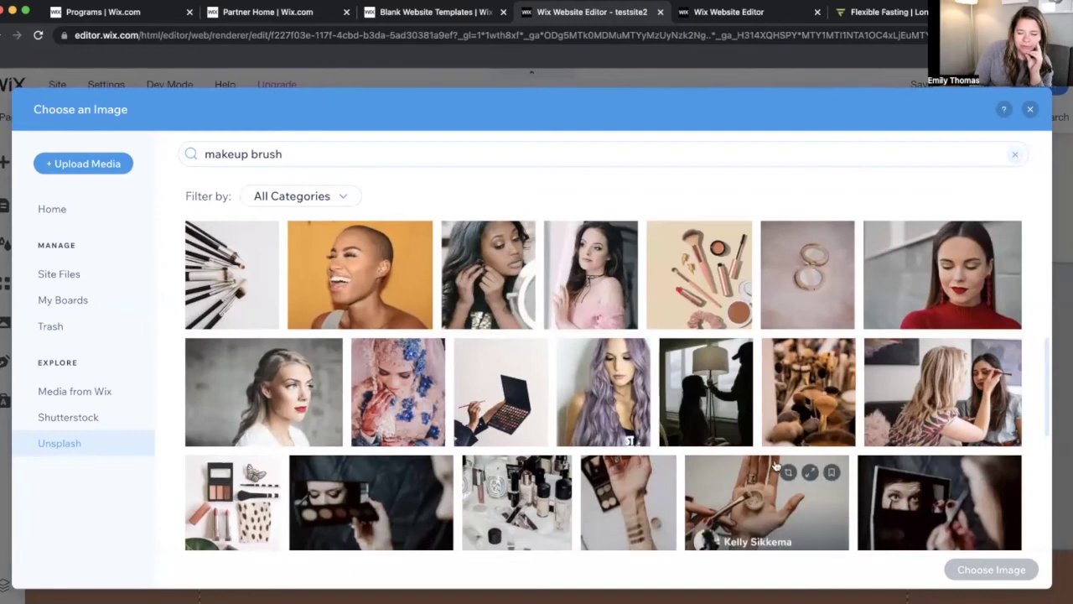
scroll(970, 506, up, 1)
click(972, 508)
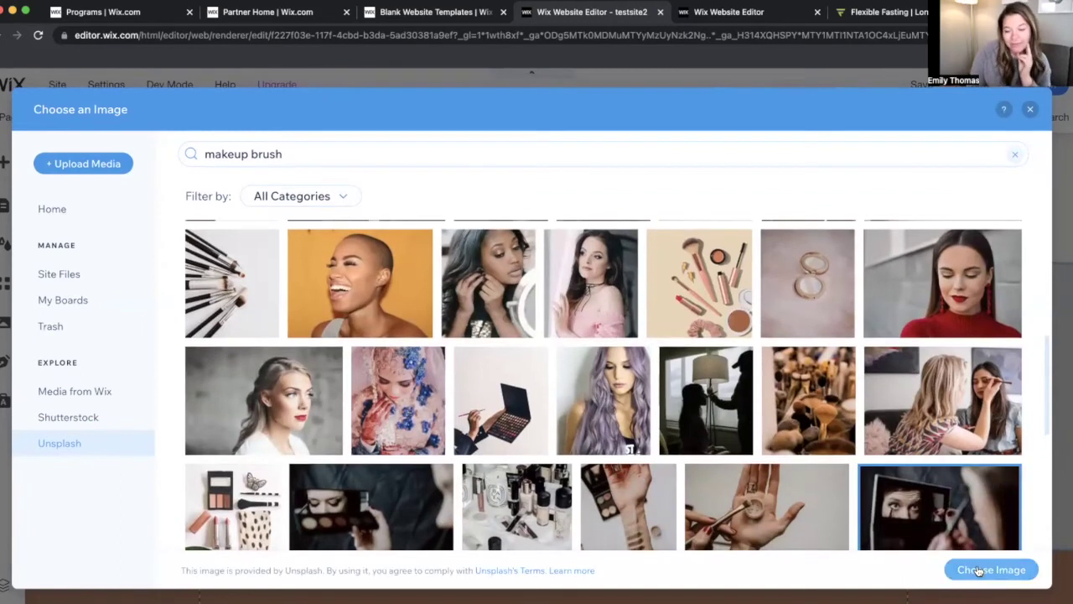
click(979, 570)
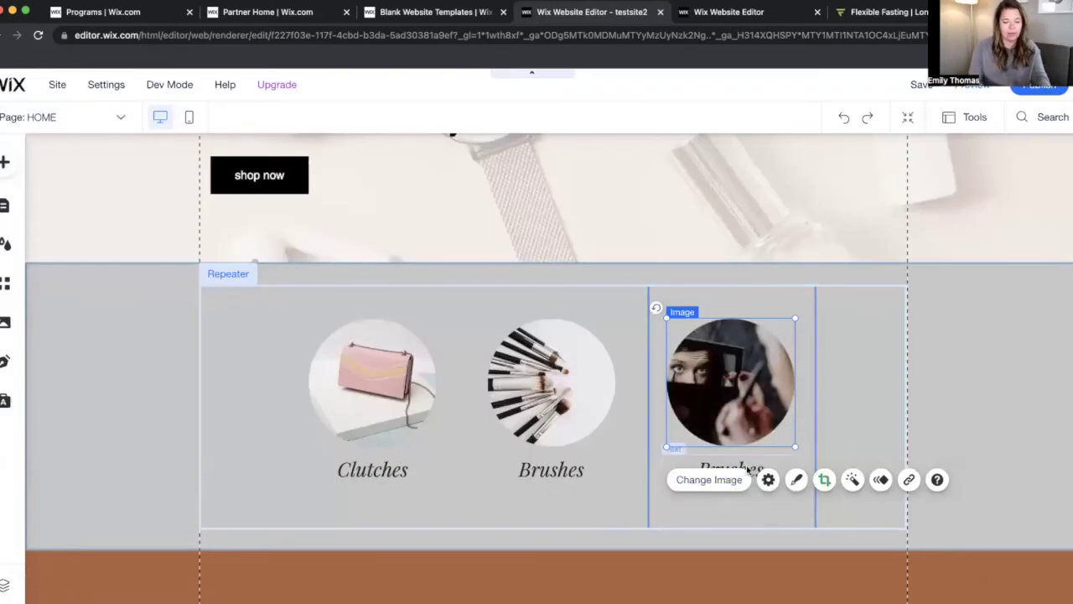
Step: Replace the label text under the third item's image with "Mirrors"
click(749, 471)
double_click(749, 472)
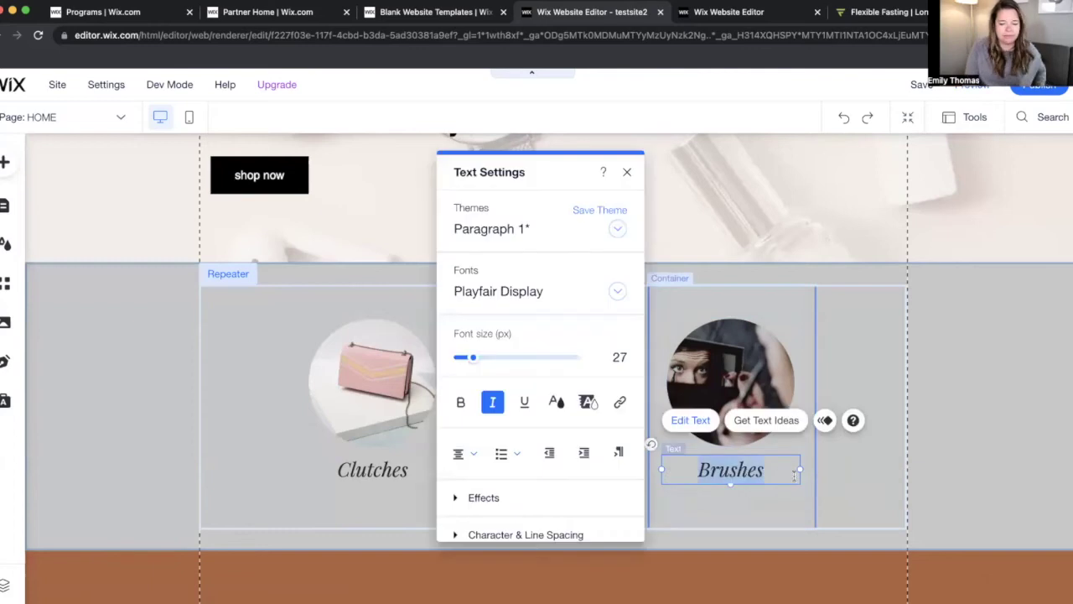
text(Mirrors)
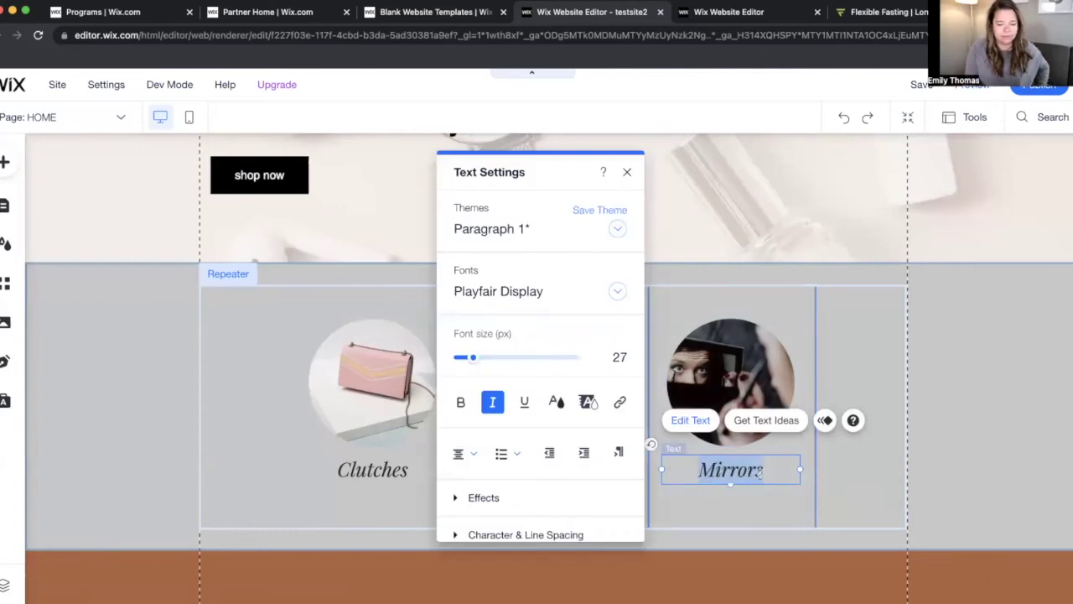
click(866, 459)
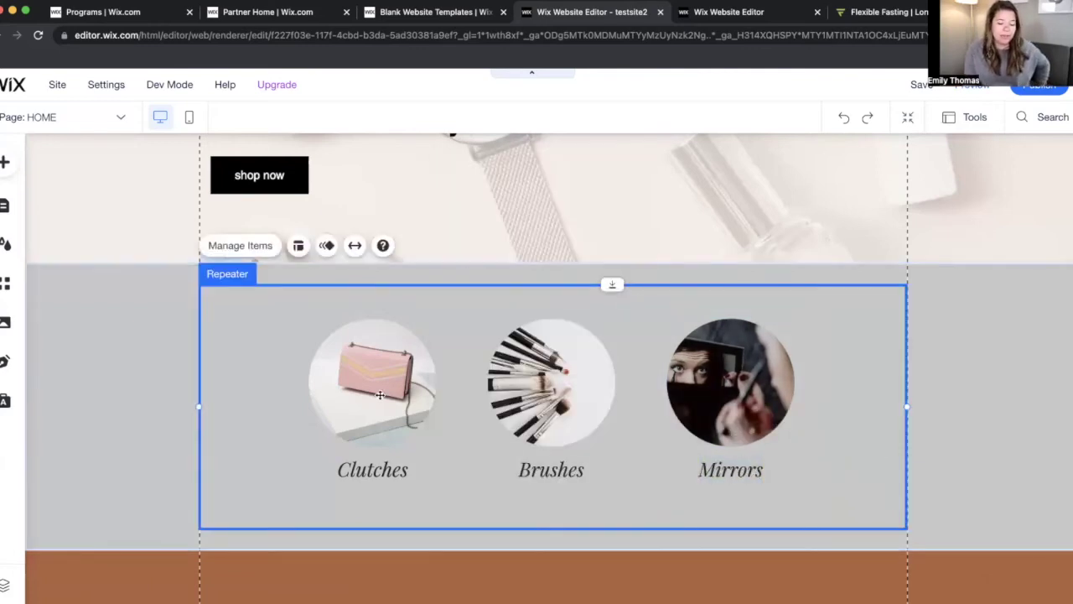
Step: Examine the Page and Anchor link options for the Clutches label without applying a link
click(373, 368)
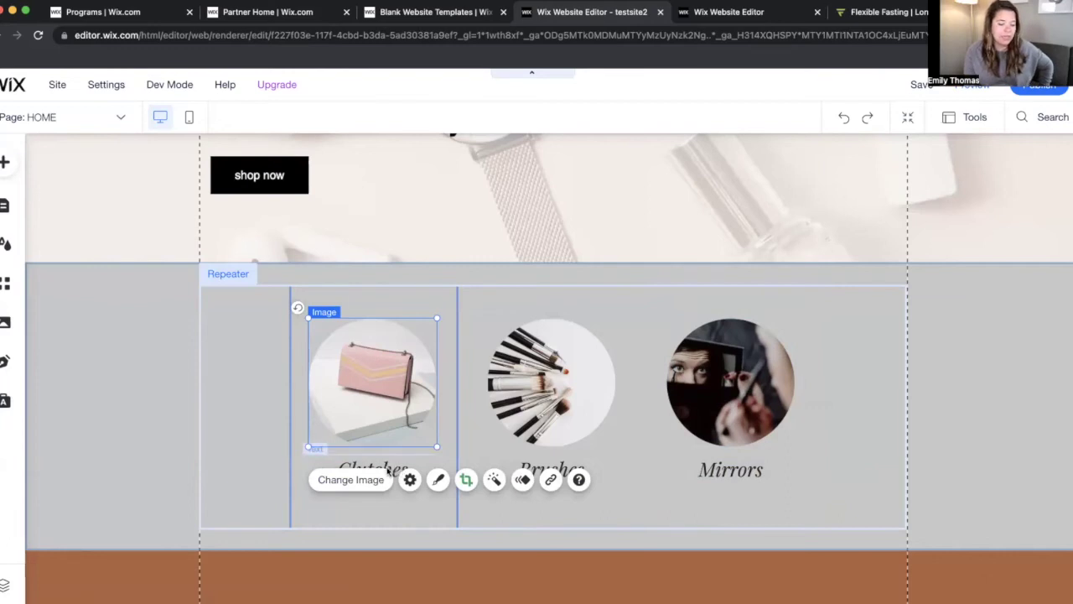
click(388, 469)
double_click(386, 468)
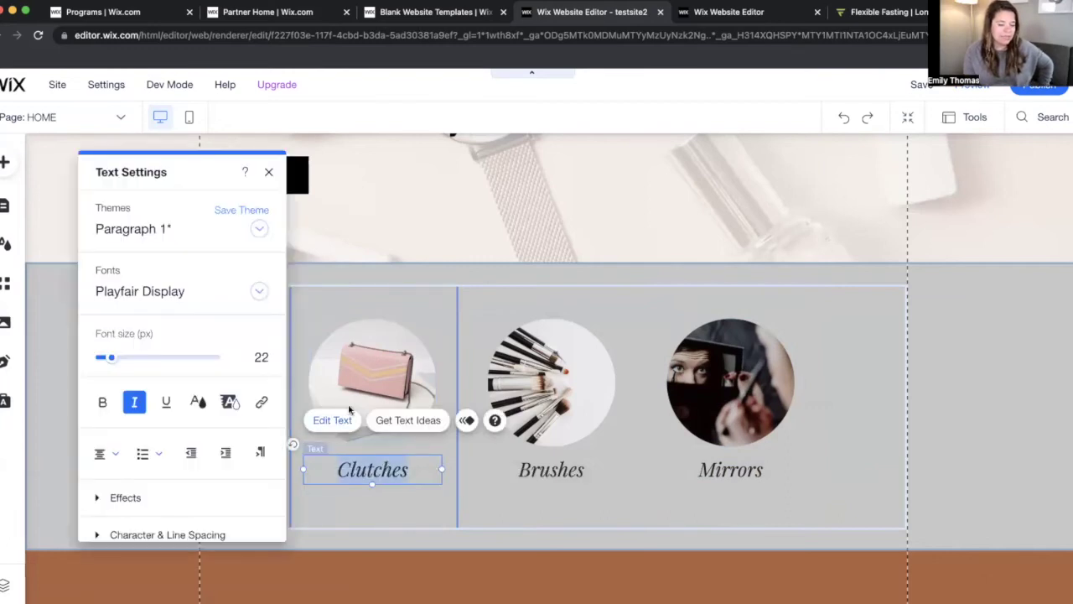
click(262, 402)
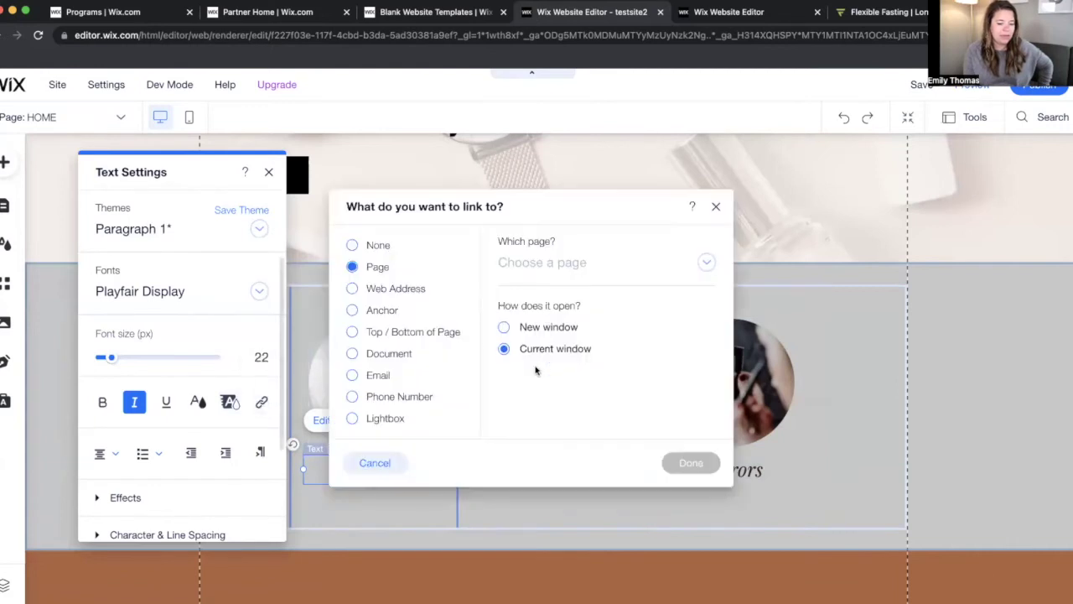
click(393, 295)
click(383, 310)
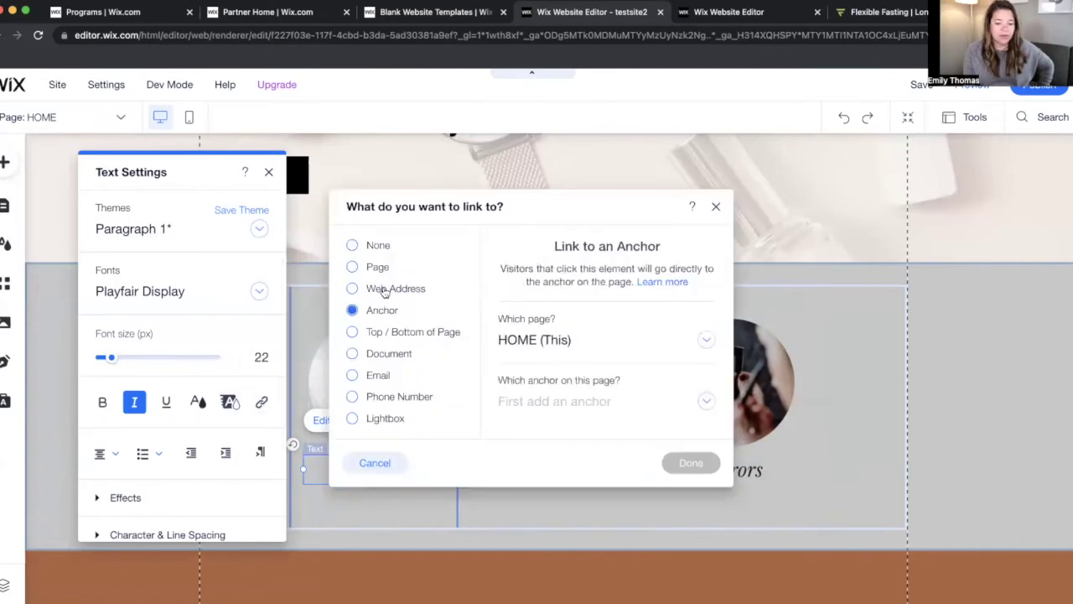
click(378, 269)
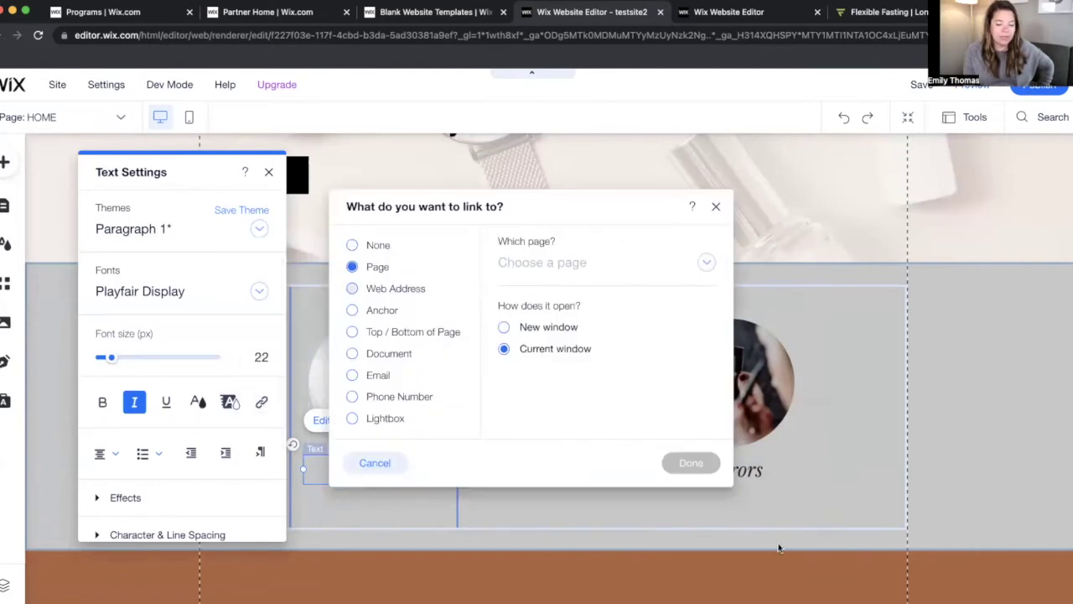
click(717, 208)
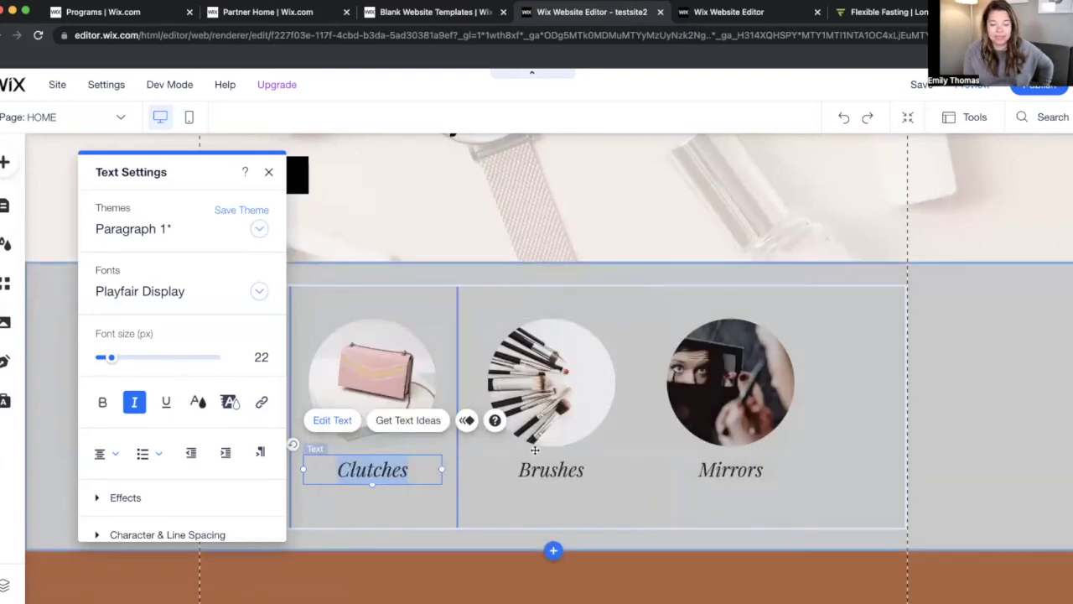
click(553, 544)
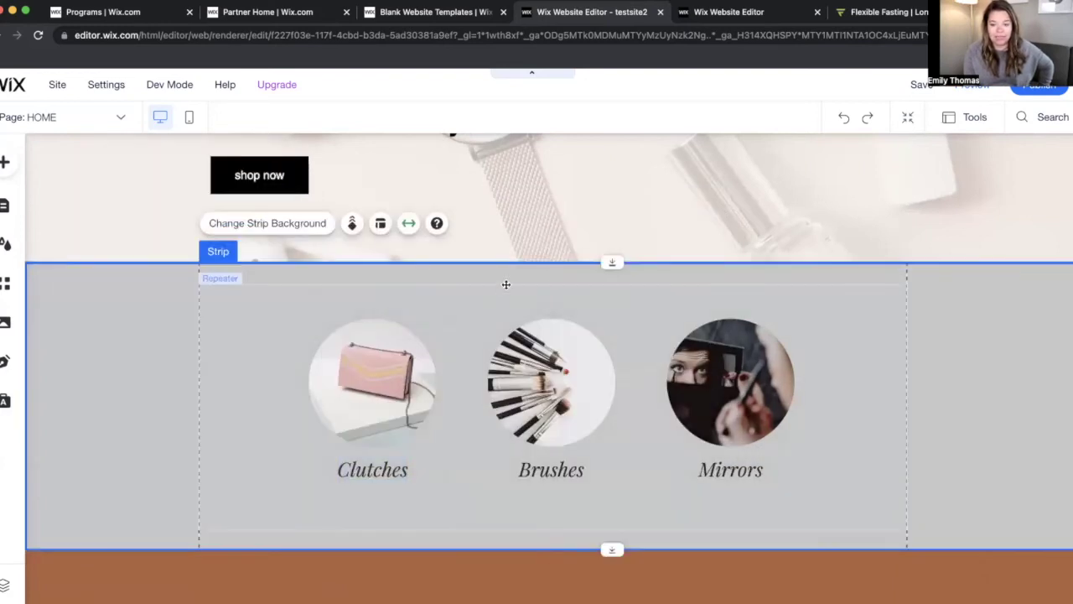
Step: Keep the repeater's display order at Left to Right and set the spacing between items to 76 px
click(673, 296)
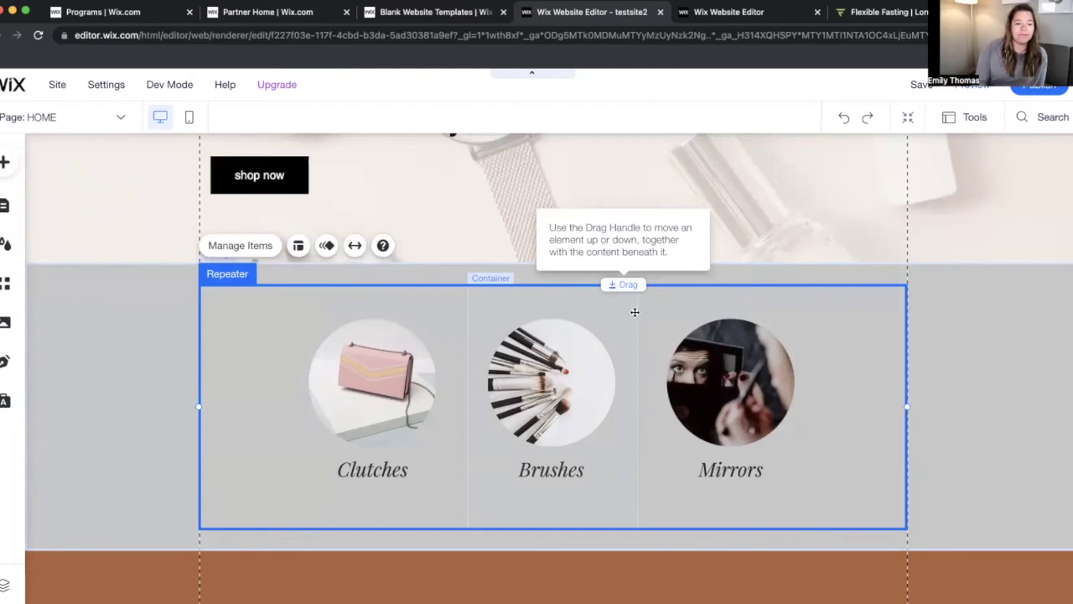
click(298, 246)
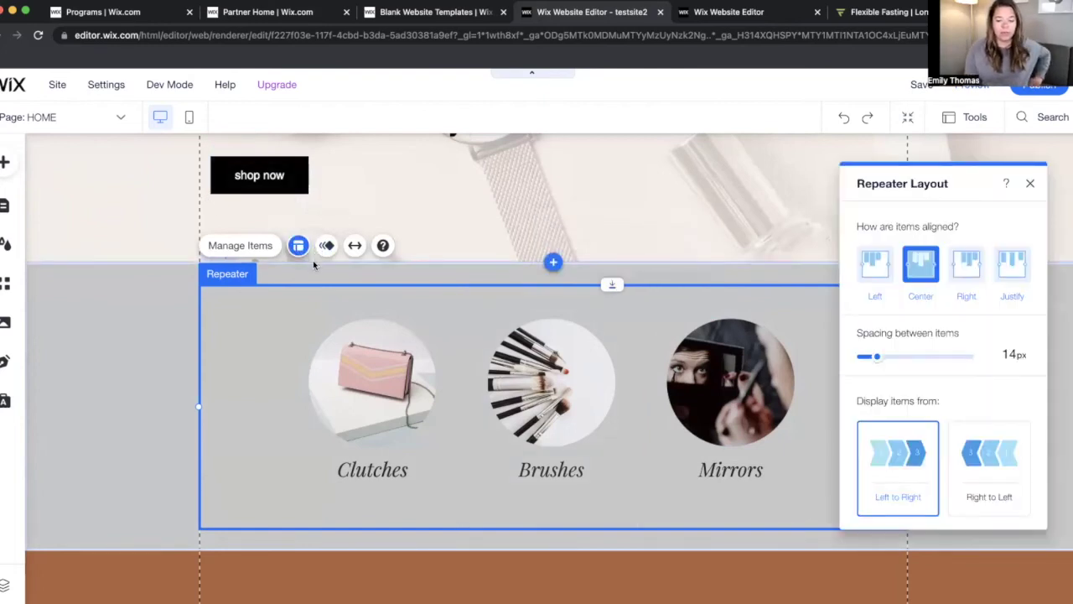
click(975, 479)
click(901, 453)
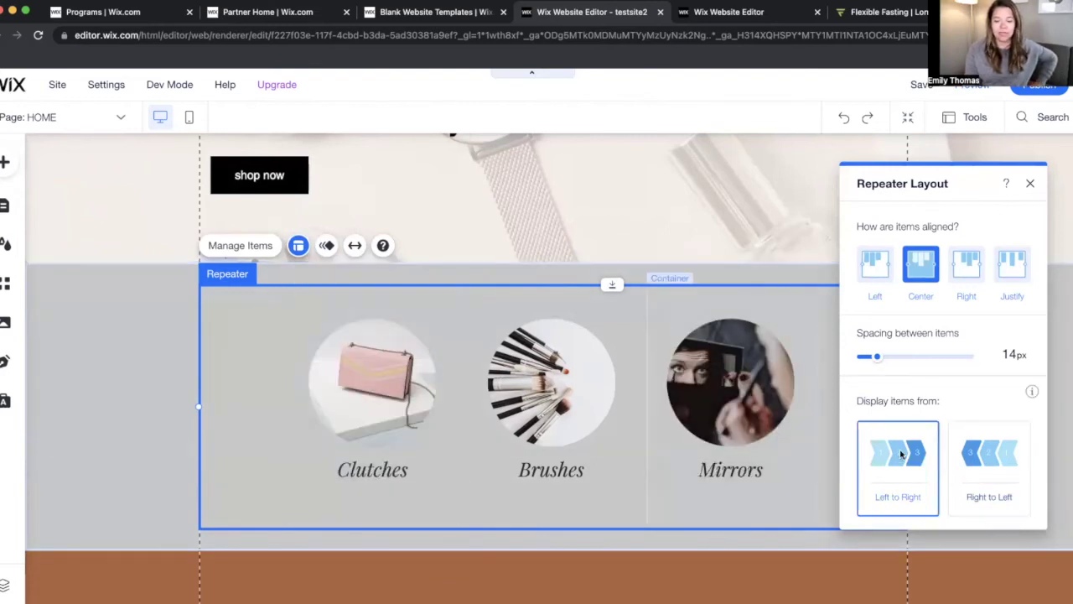
click(914, 358)
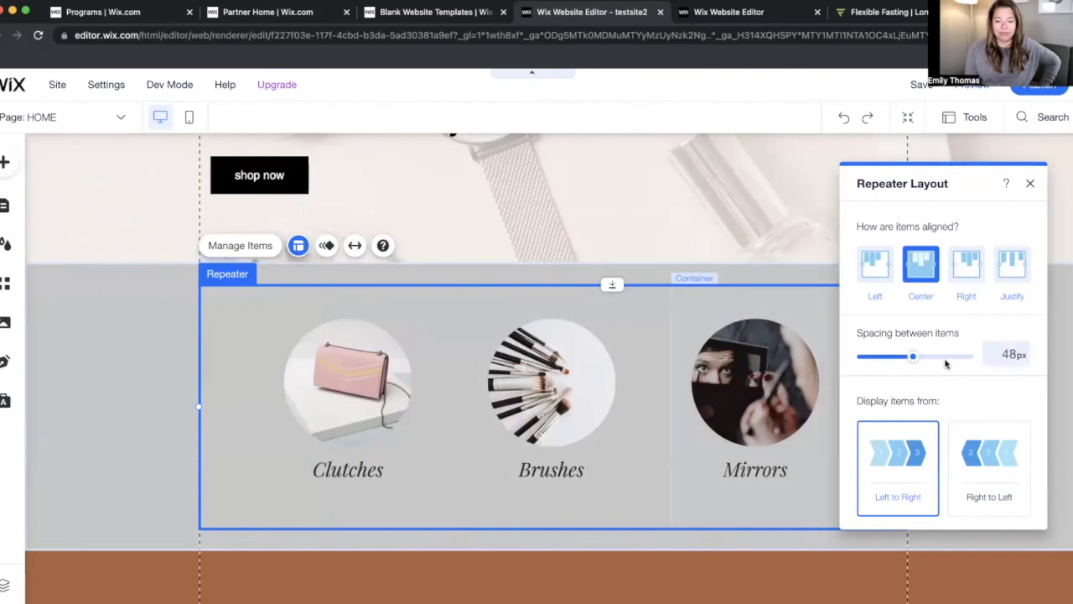
click(946, 357)
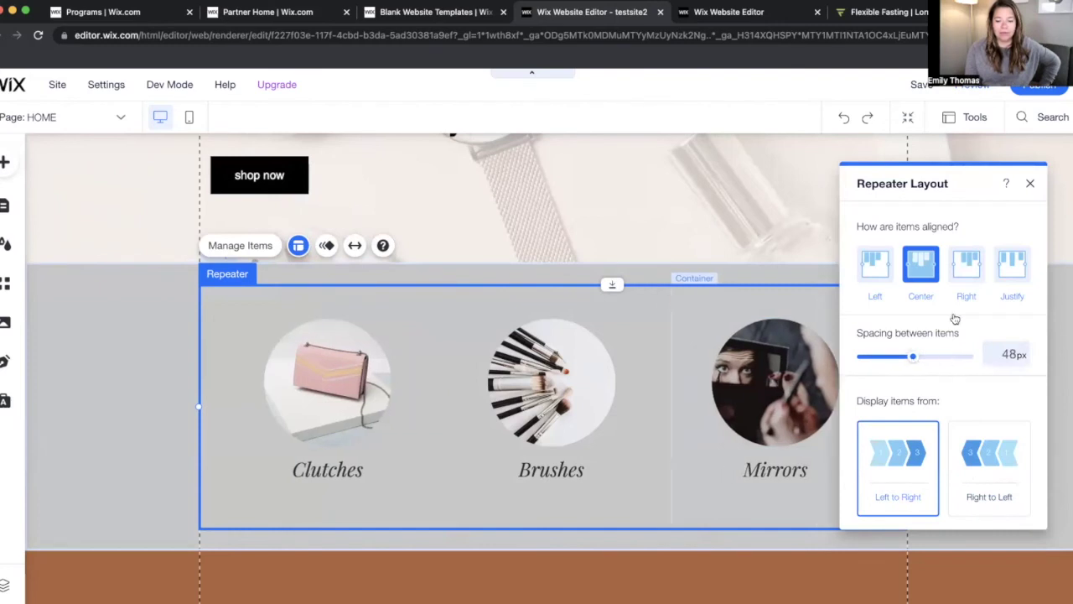
Step: Try the Right, Justify and Left item alignments and return the repeater to Center alignment
click(969, 268)
click(1012, 264)
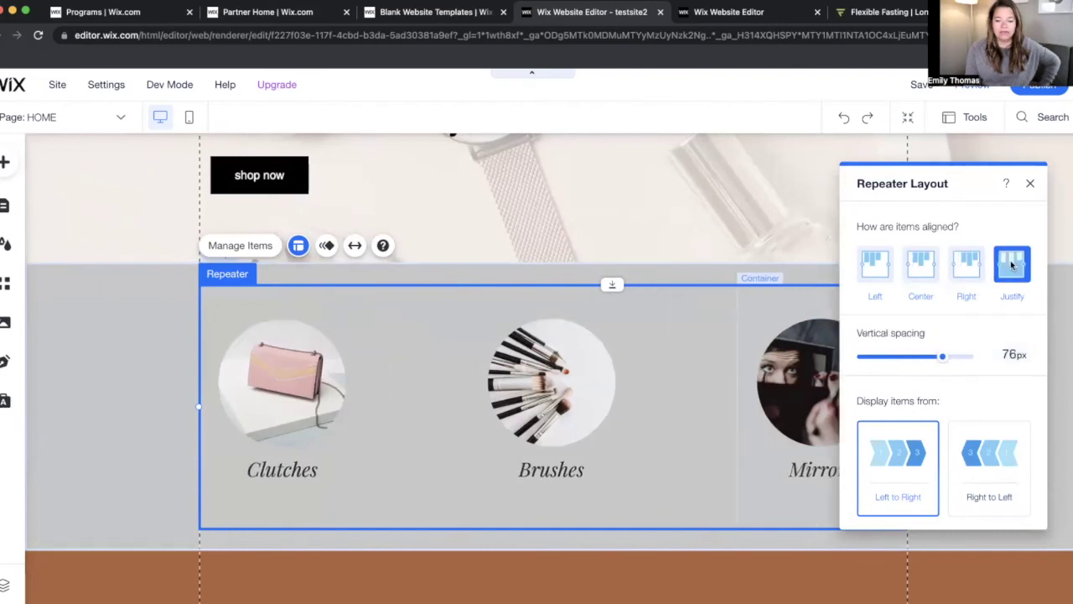
click(922, 264)
click(875, 264)
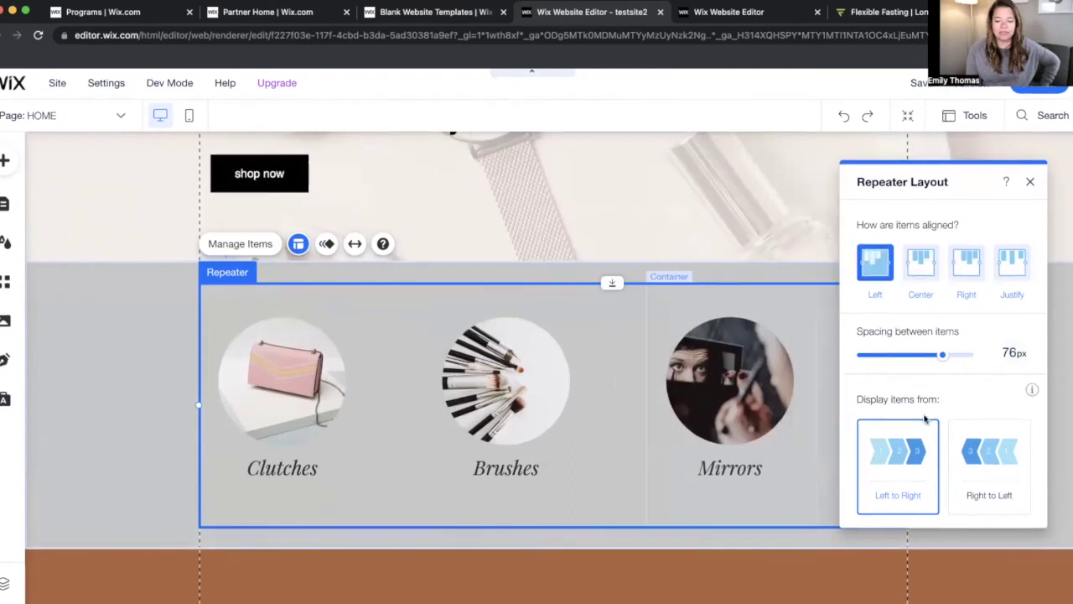
click(917, 266)
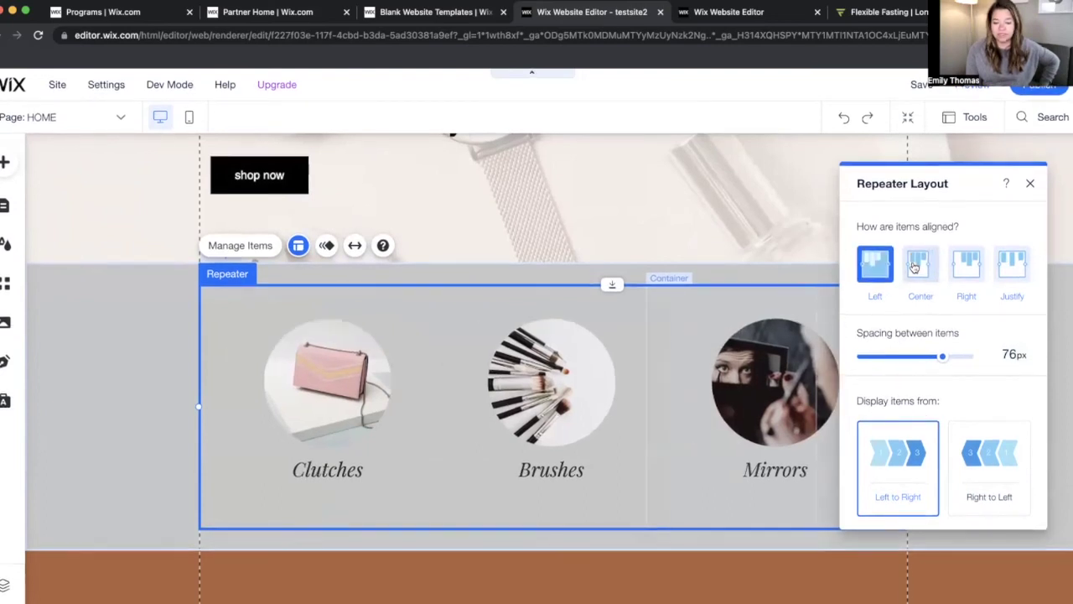
click(1031, 183)
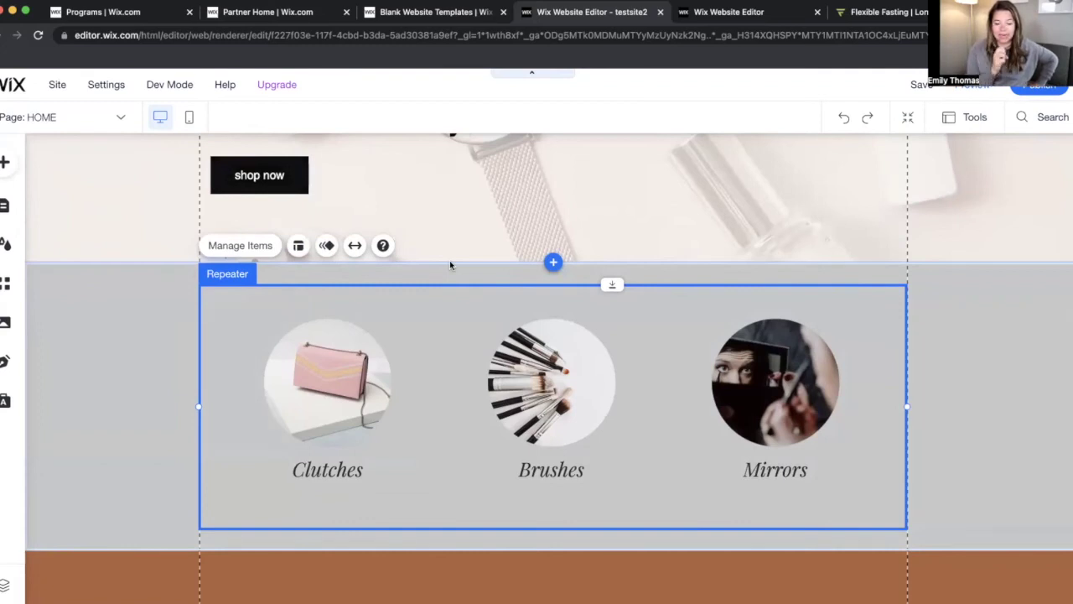
Step: Realign the repeater at x 0, y 534 and narrow it to about half the page width so its items stack in one column
drag(669, 340, 564, 361)
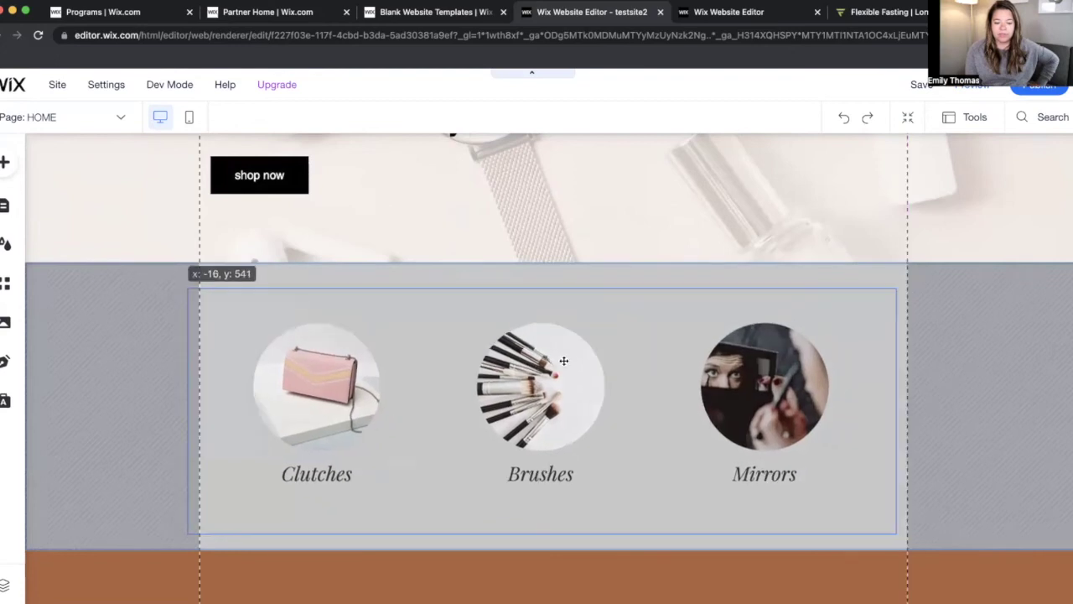
drag(679, 344, 672, 350)
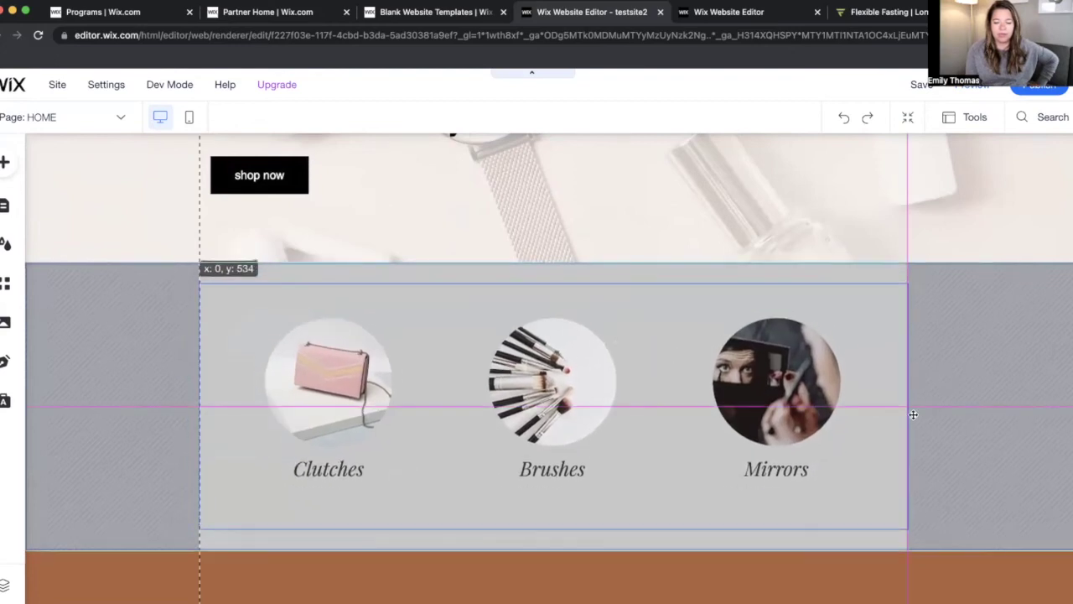
drag(907, 409, 725, 416)
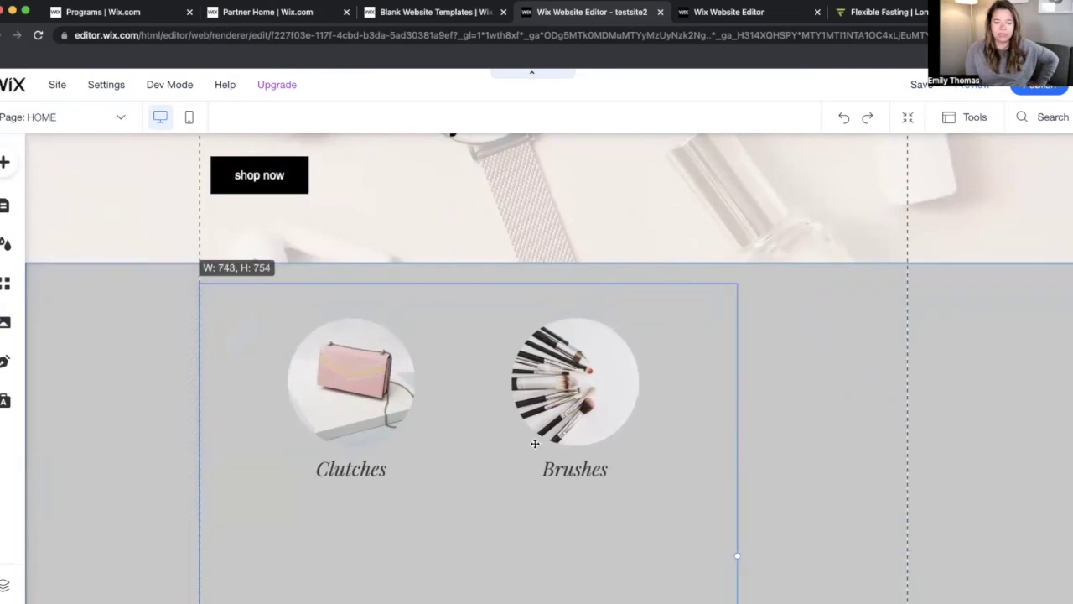
drag(535, 443, 532, 441)
scroll(533, 443, down, 7)
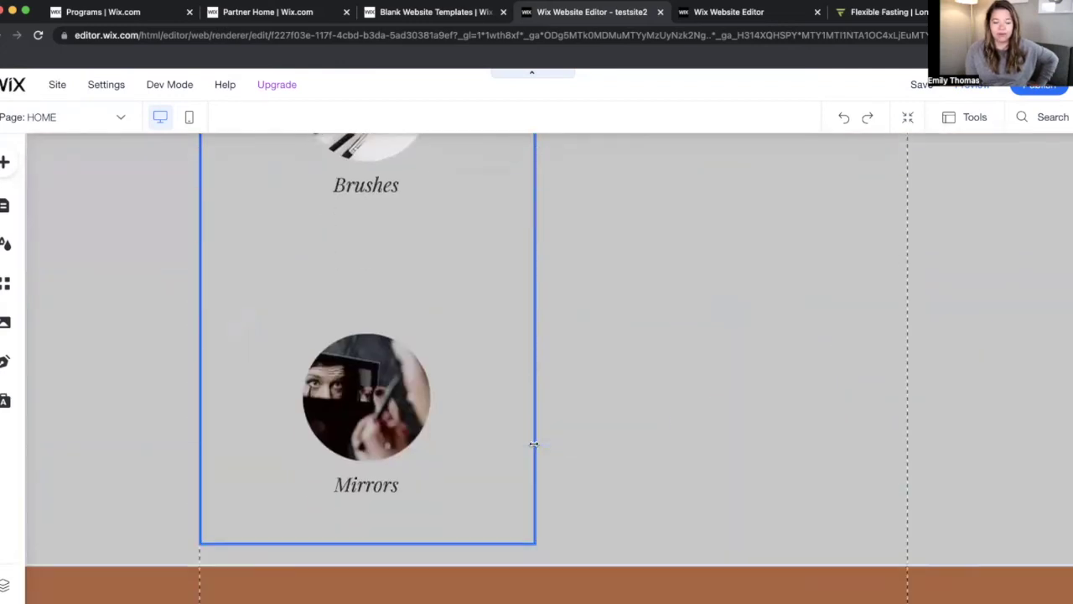
scroll(545, 410, up, 4)
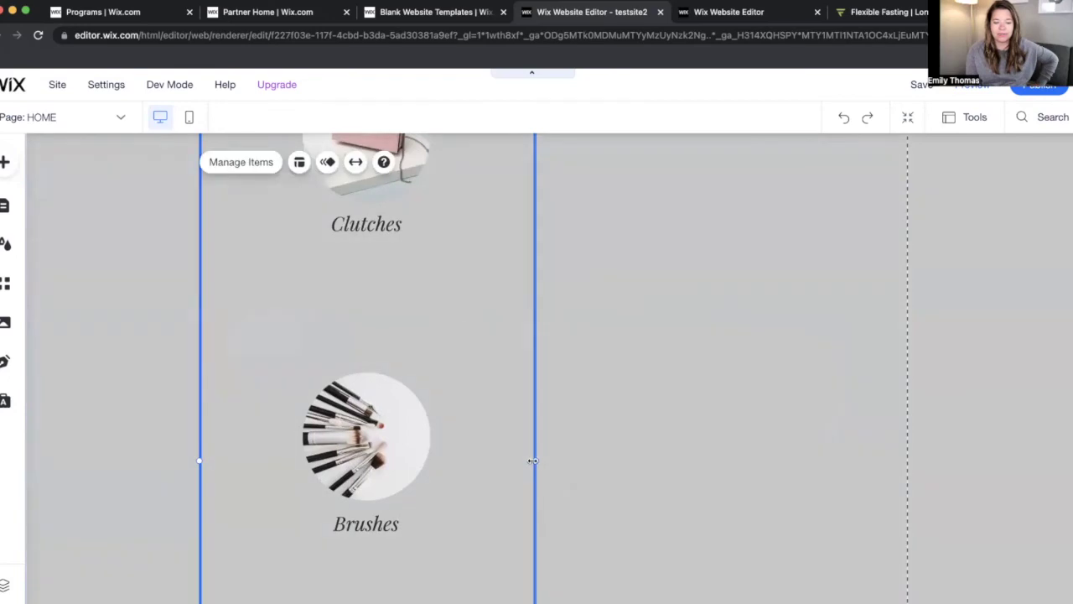
scroll(463, 267, up, 3)
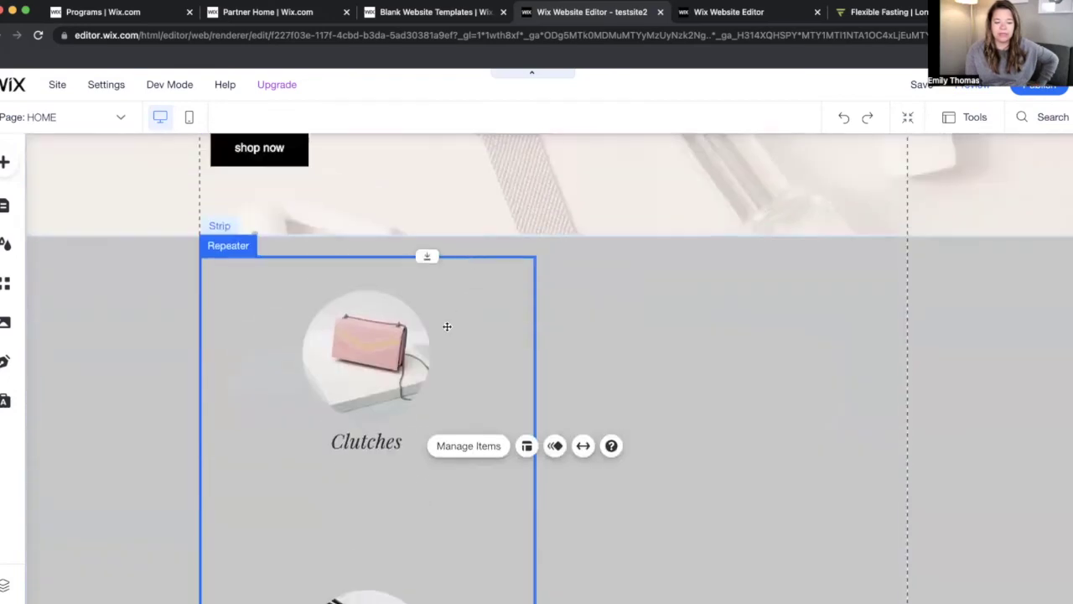
Step: Shorten the Clutches item container to just below its label, and move the image and label up together inside it
click(421, 536)
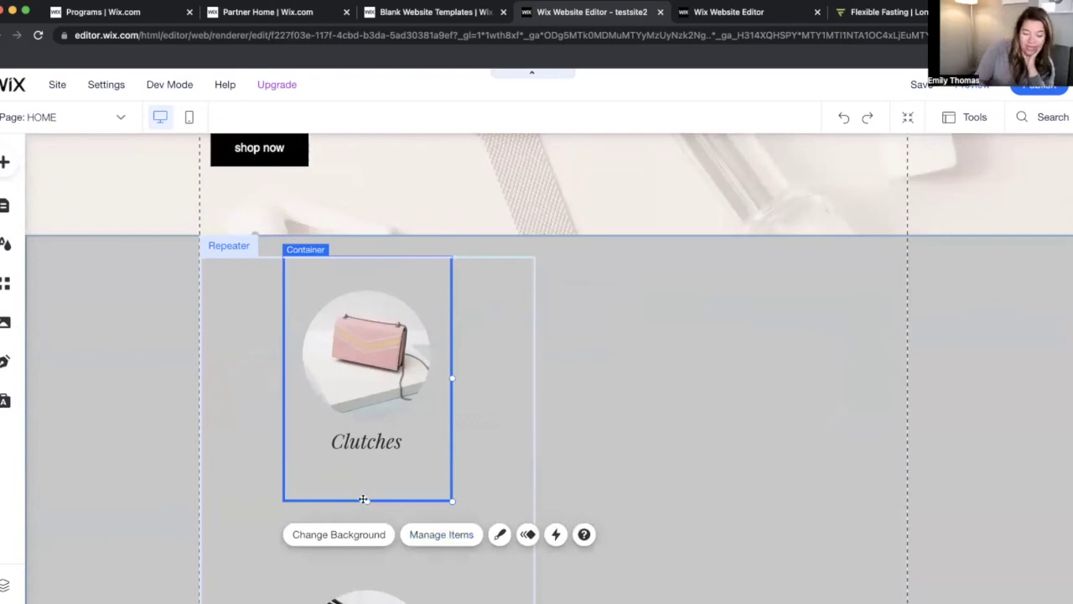
drag(363, 499, 368, 453)
click(384, 320)
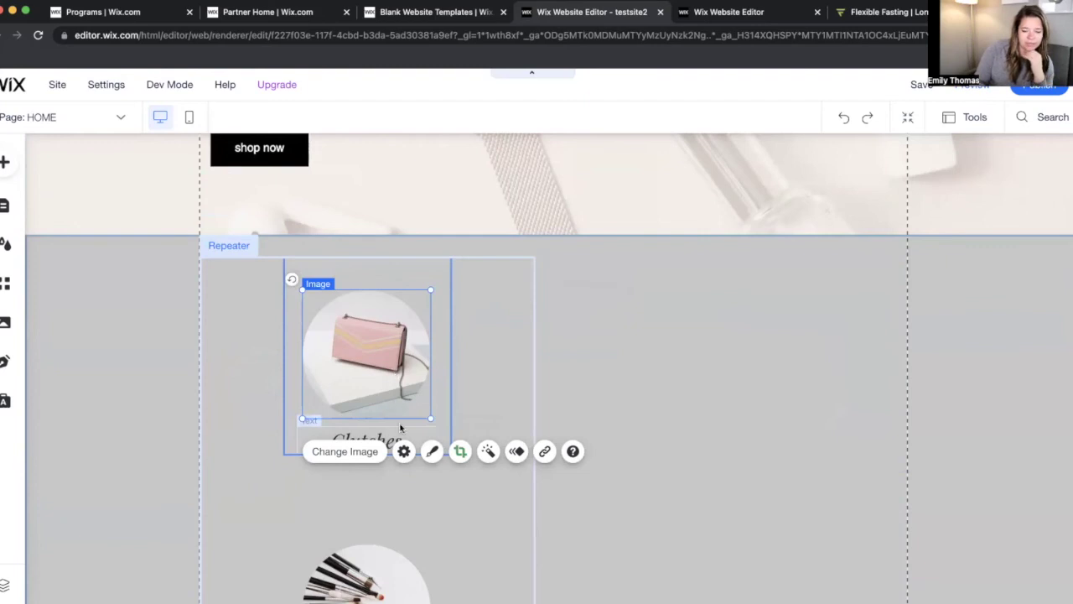
shift+click(400, 428)
drag(397, 361, 405, 365)
click(492, 470)
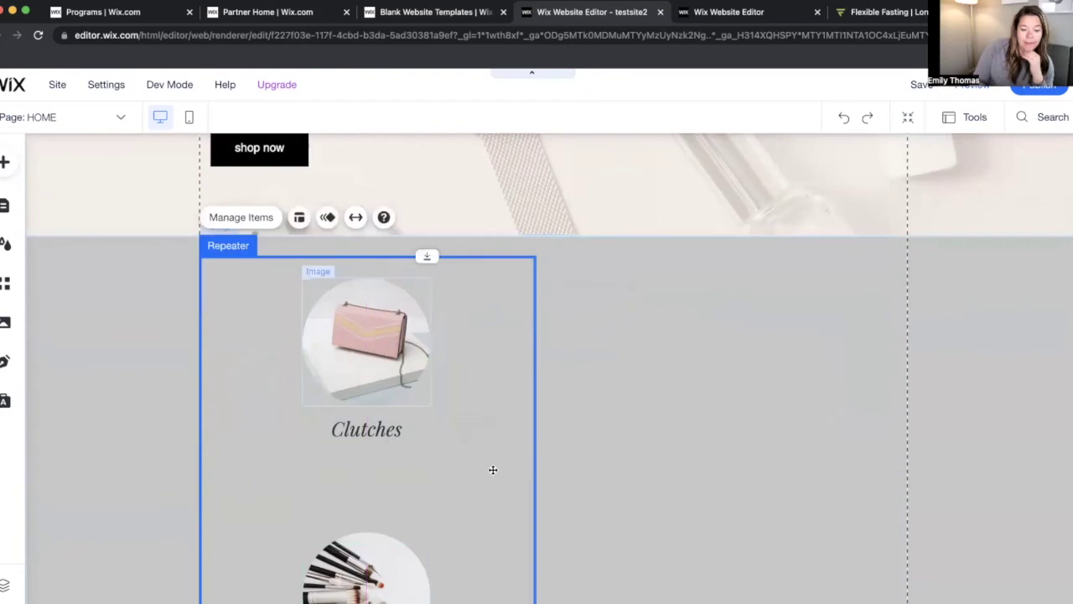
Step: Reduce the spacing between the repeater's items to 11 px
click(294, 208)
click(500, 367)
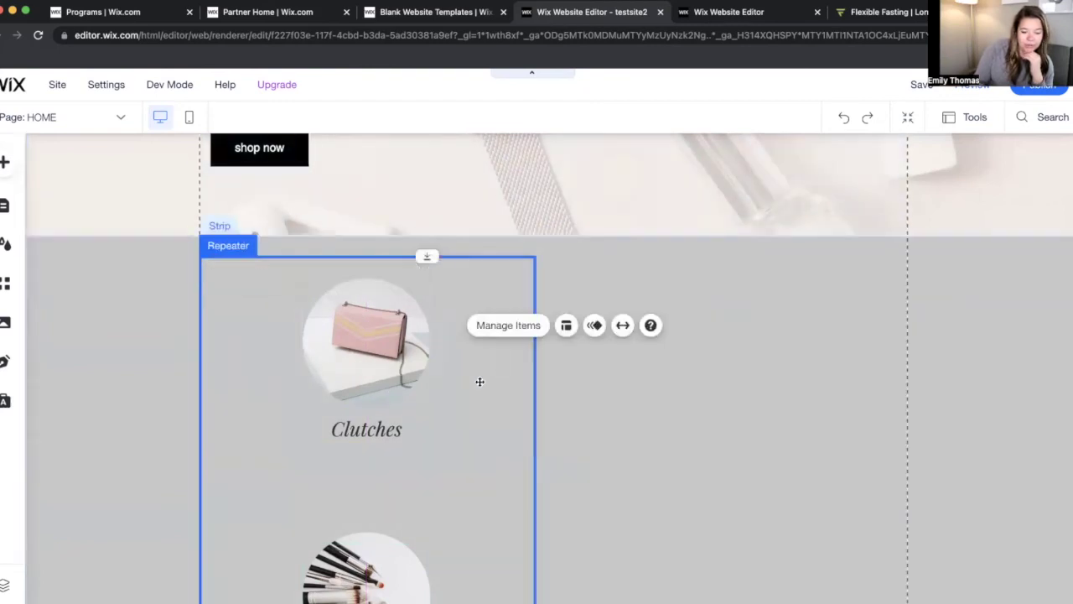
click(566, 326)
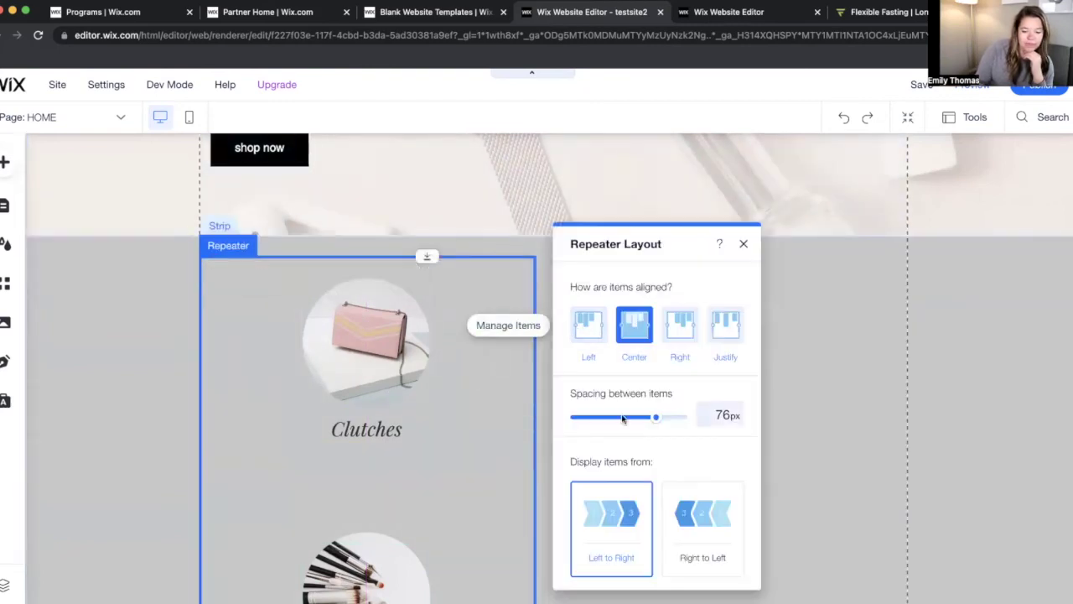
drag(596, 416, 587, 416)
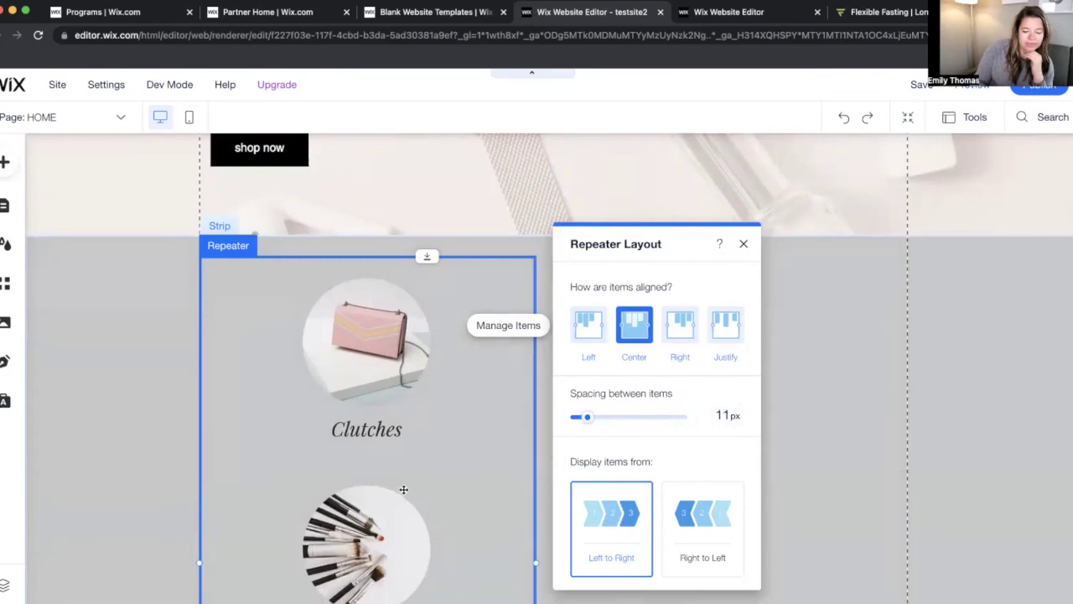
scroll(404, 489, down, 5)
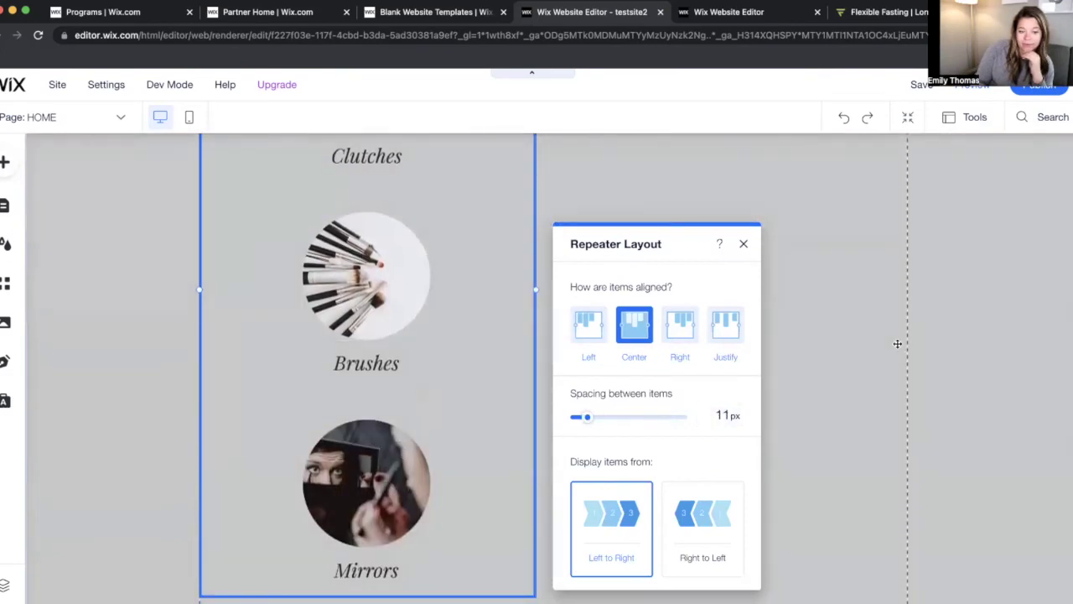
Step: Widen the repeater to nearly the full page content width so Clutches, Brushes and Mirrors sit side by side in one row
click(897, 344)
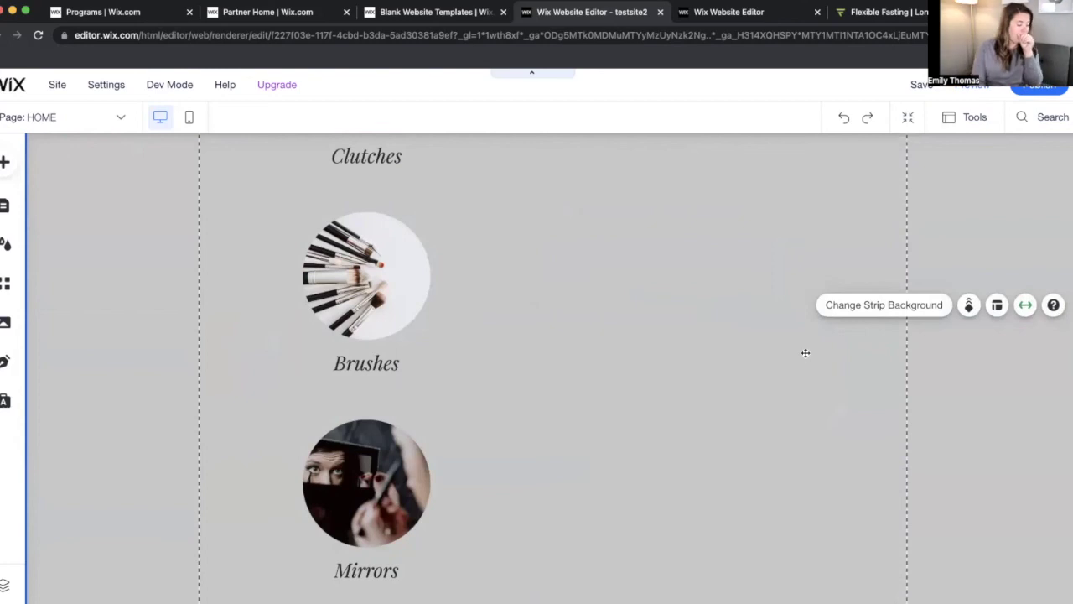
click(444, 359)
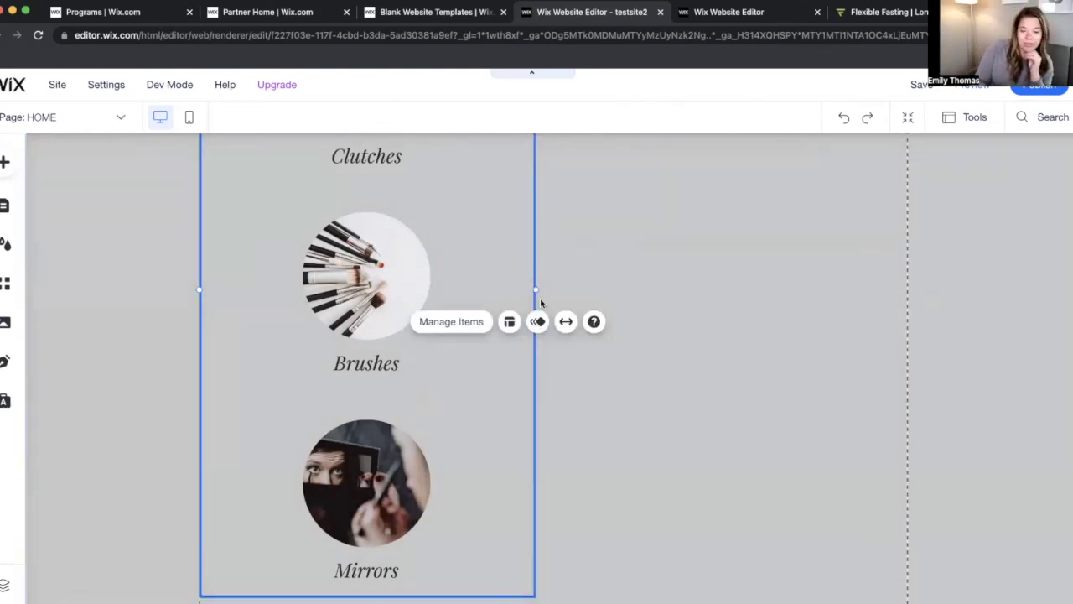
drag(541, 290, 891, 282)
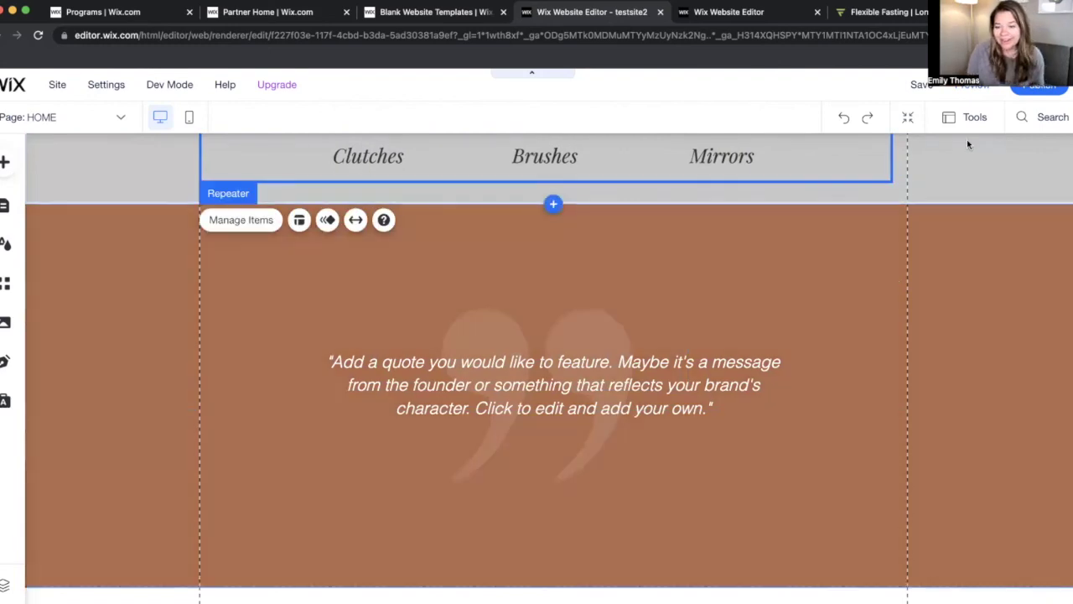
scroll(968, 143, up, 5)
scroll(967, 145, up, 1)
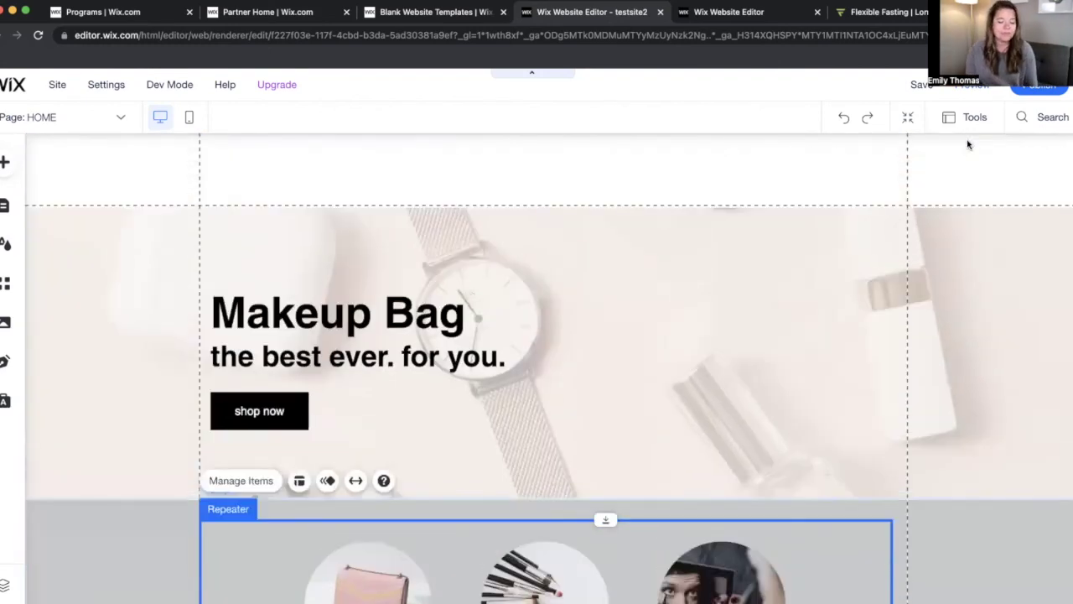
scroll(901, 410, down, 5)
scroll(901, 409, up, 4)
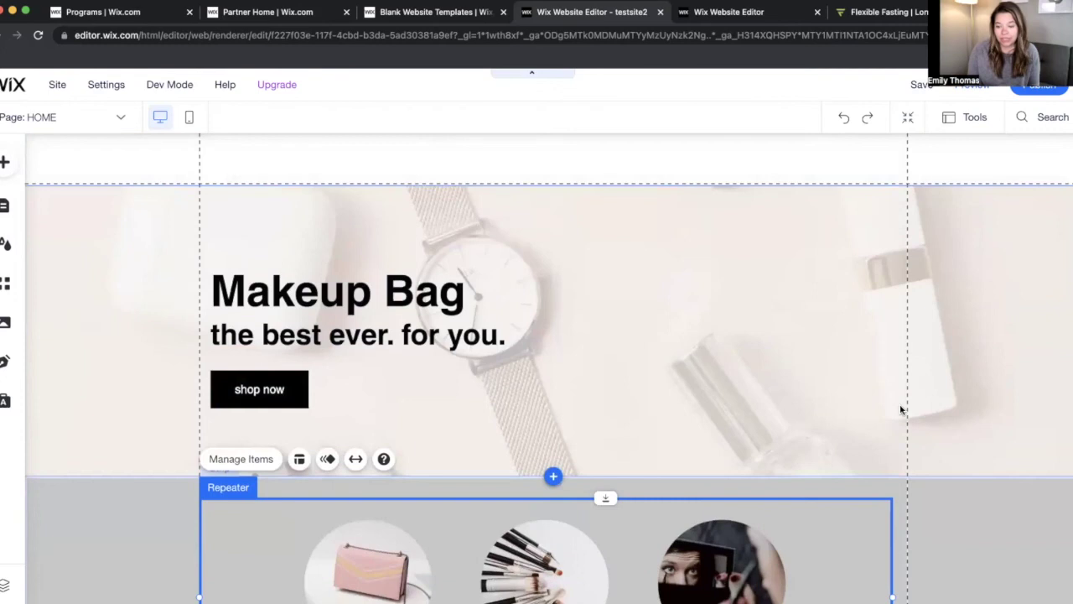